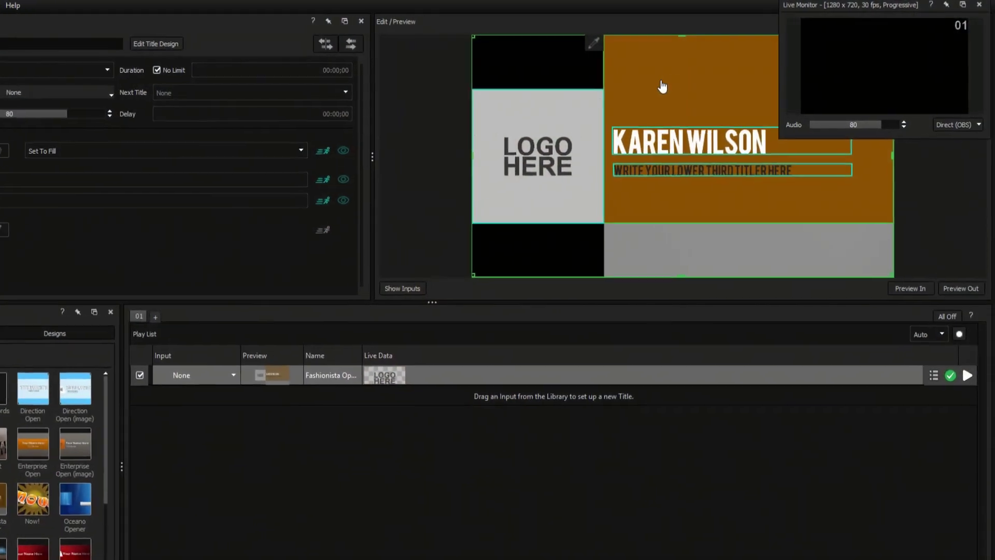
Load NewBlueFX search tweets into the Social Pro Twitter list and preview the Titler Live activation tweet.
click(507, 247)
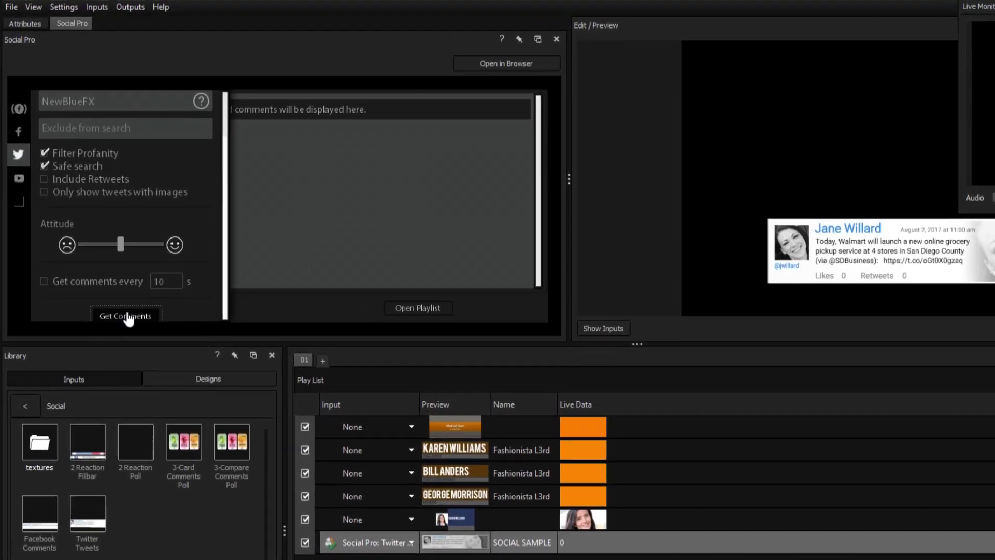
click(128, 316)
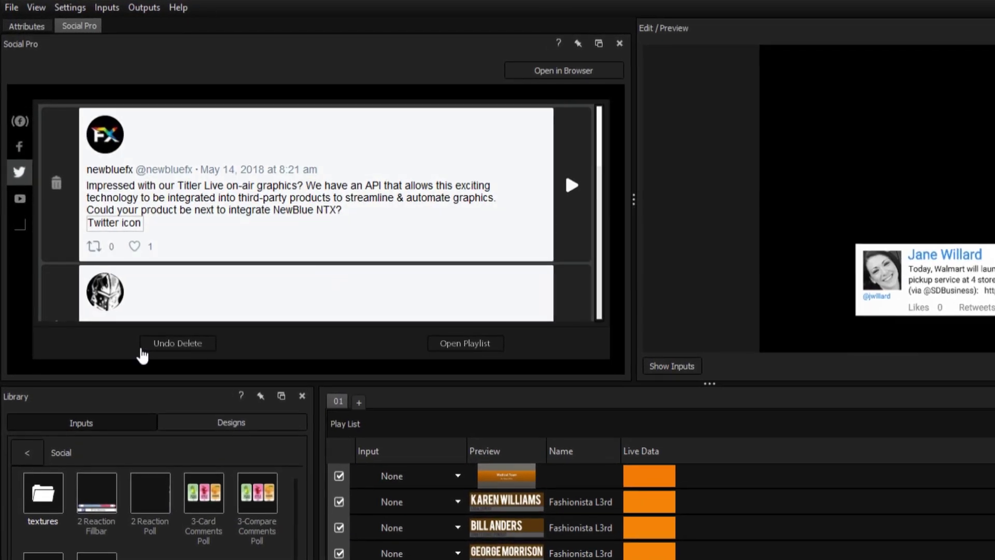
scroll(553, 145, down, 3)
click(529, 210)
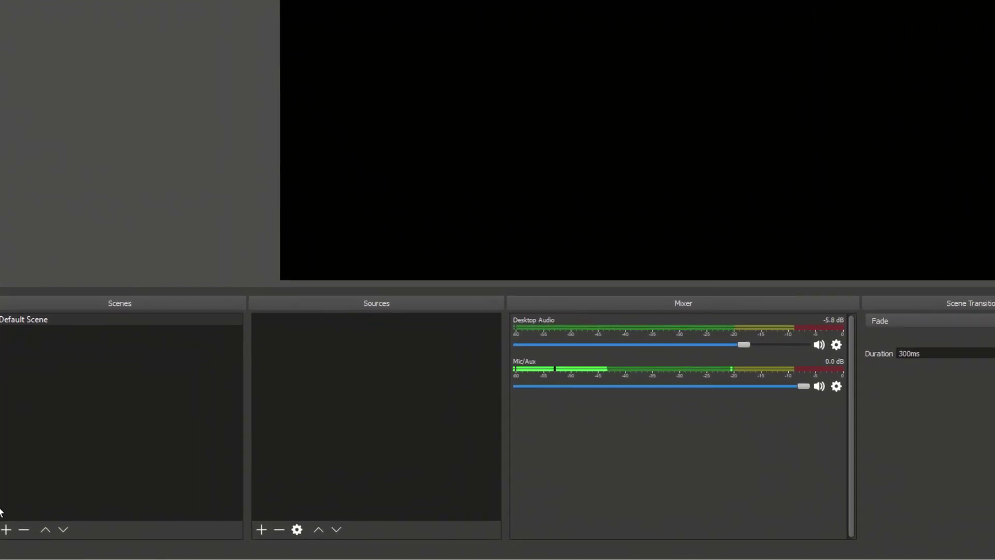
Add a new TitlerLive source to OBS's Default Scene and dismiss its properties.
click(261, 530)
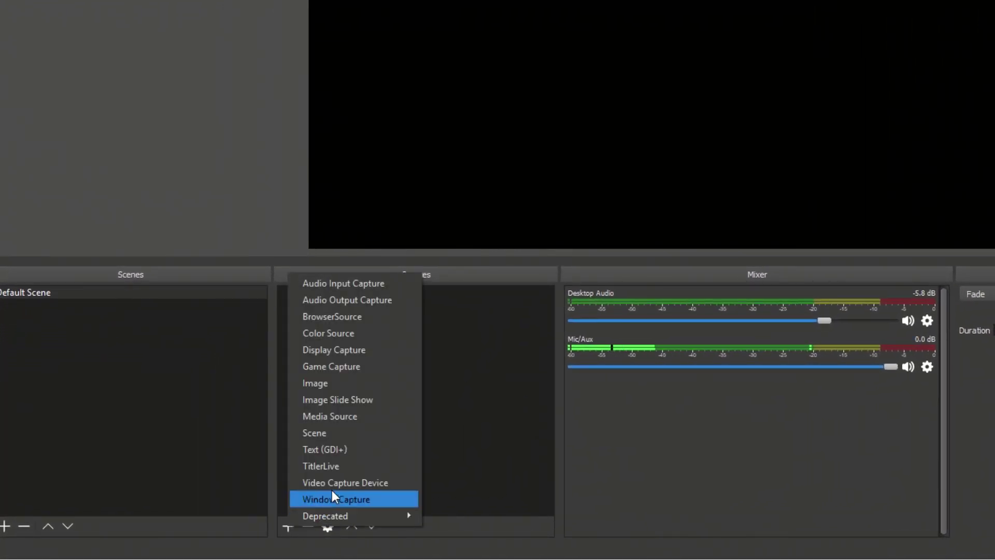
click(350, 470)
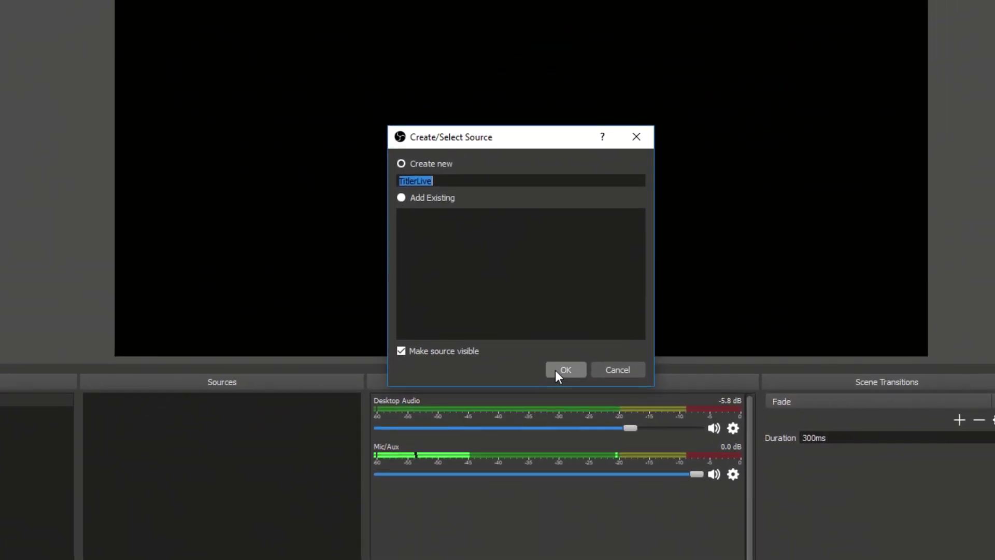
click(555, 370)
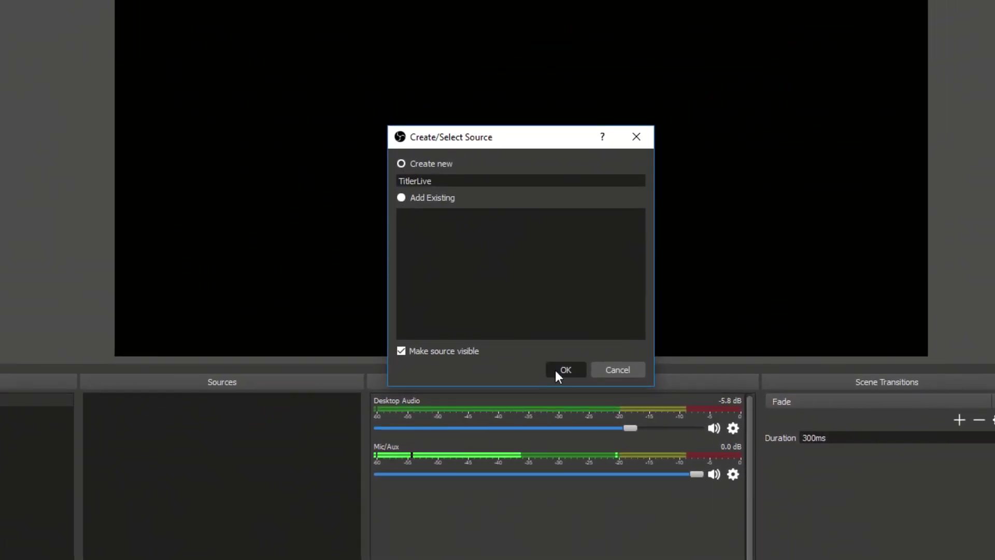
click(703, 469)
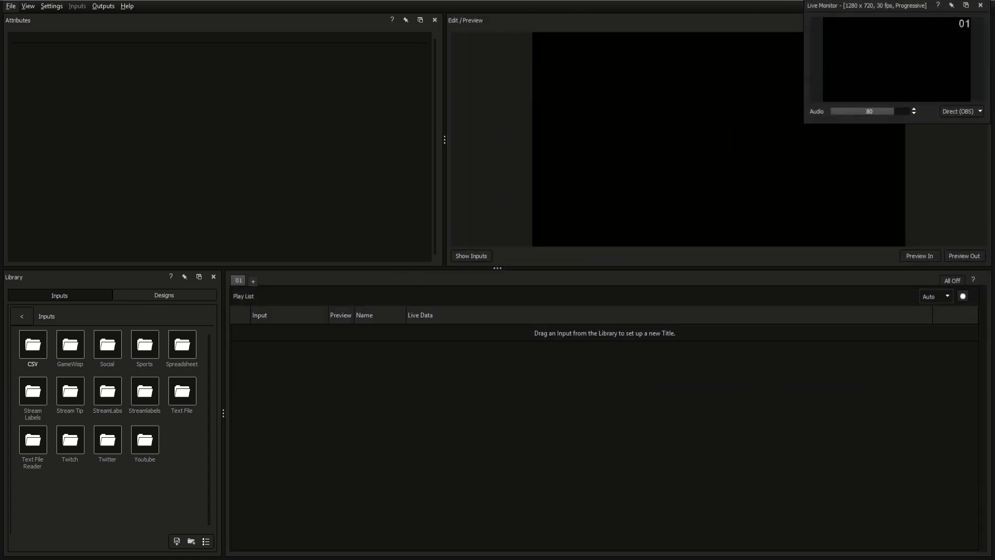
Move and enlarge the live monitor, dock the library, then close the library, monitor and attributes panels.
drag(856, 6, 414, 4)
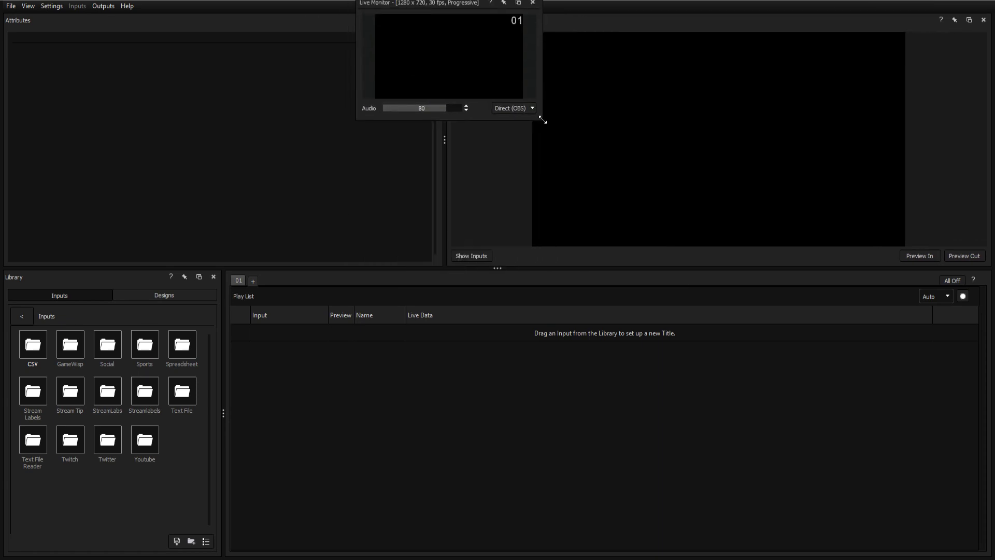
drag(534, 113, 666, 236)
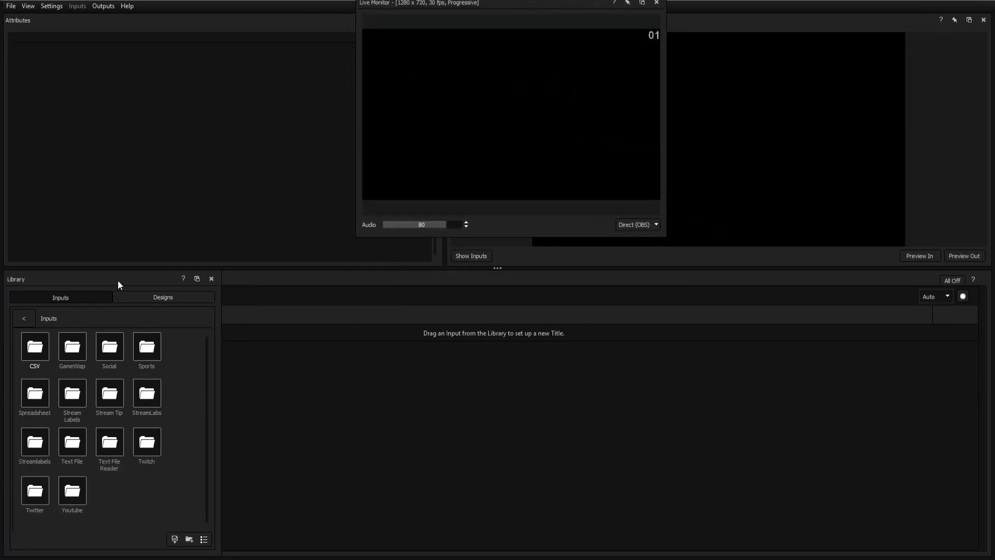
drag(118, 280, 922, 174)
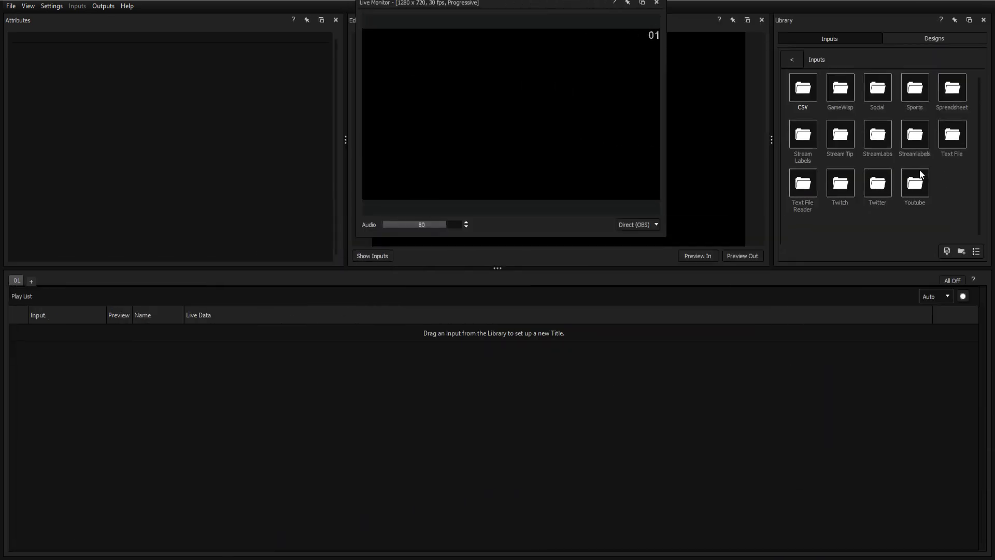
click(984, 19)
click(984, 20)
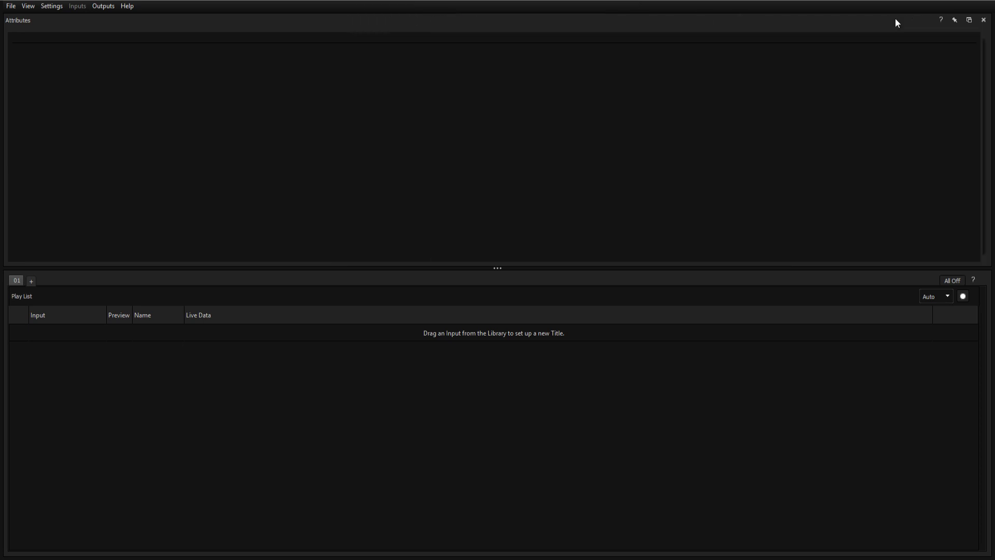
click(984, 21)
Restore the Default panel layout from View > Layout.
click(27, 5)
mouse_move(60, 66)
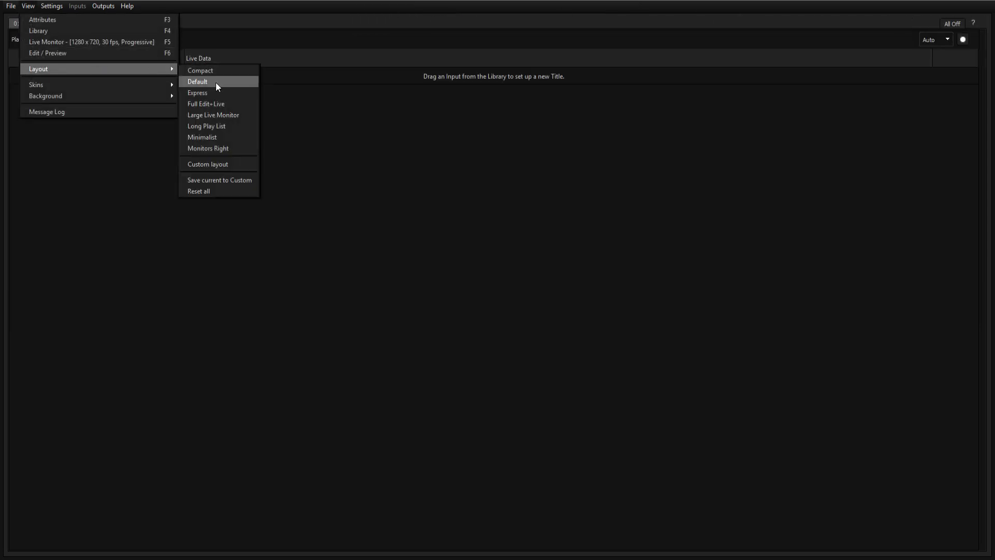
click(216, 81)
Add the Main Titles Fashionista (image) title to the play list.
click(164, 295)
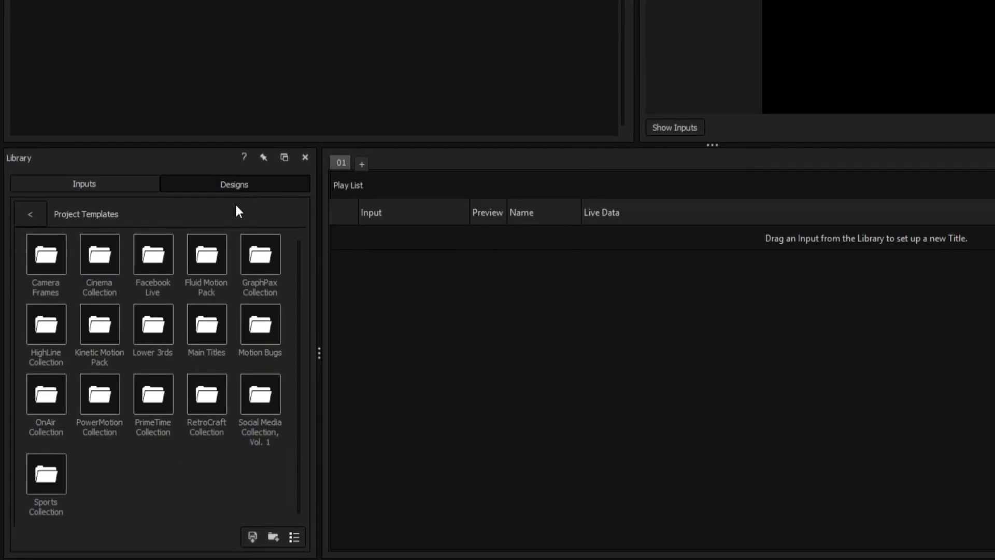
double_click(216, 319)
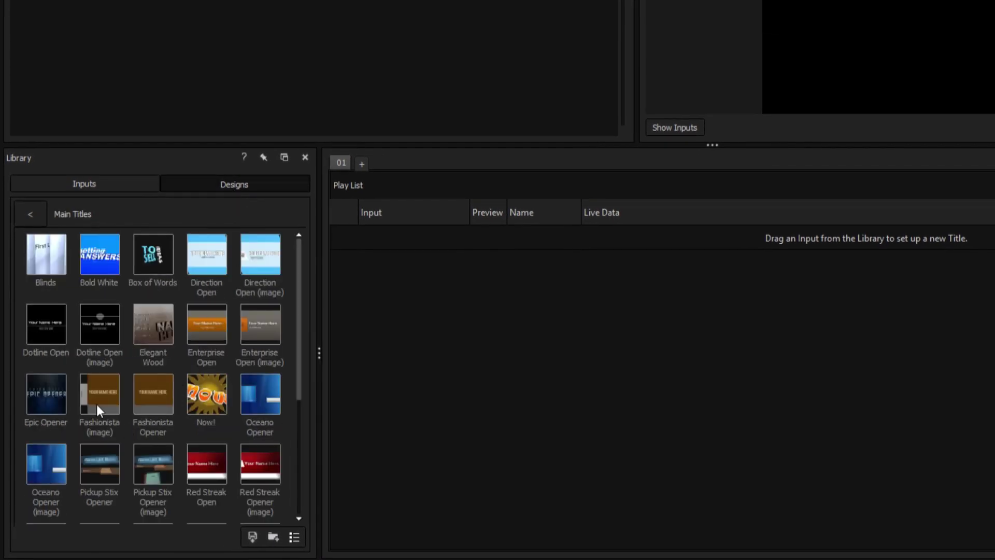
drag(80, 401, 476, 251)
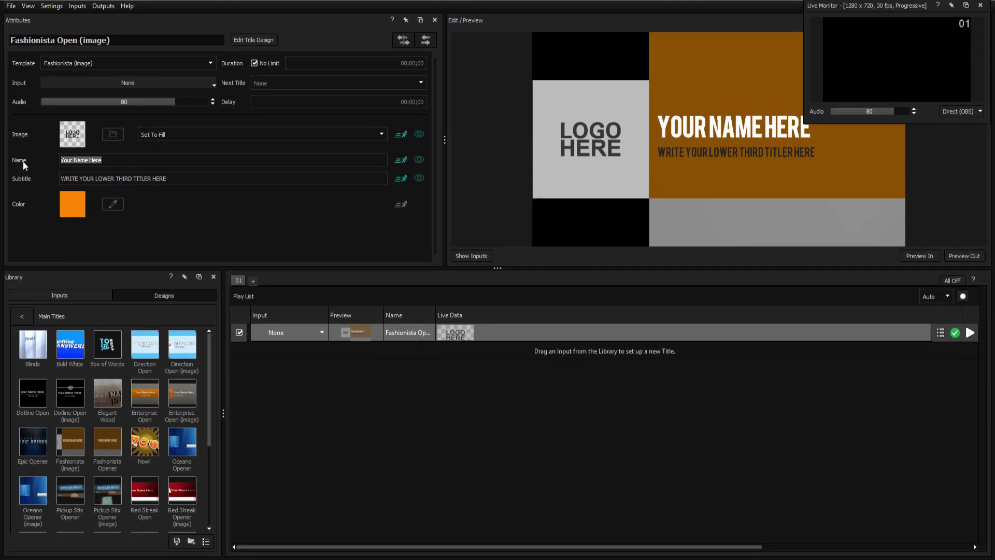
Enter the presenter's name, subtitle 'Local Expert', a blue panel colour and the headshot image.
text(Karen Wilson)
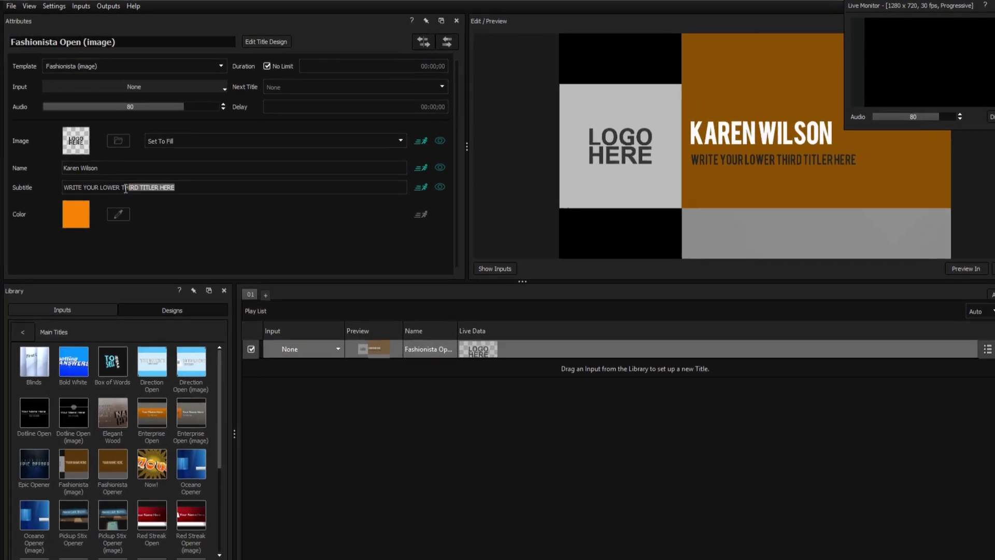
drag(193, 178, 52, 178)
text(Local Ex)
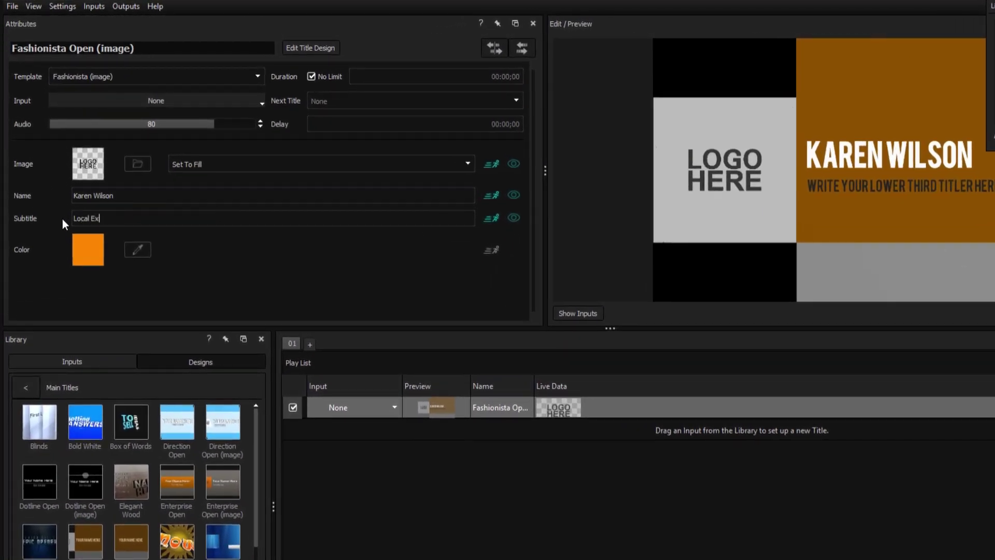
text(pert)
click(88, 249)
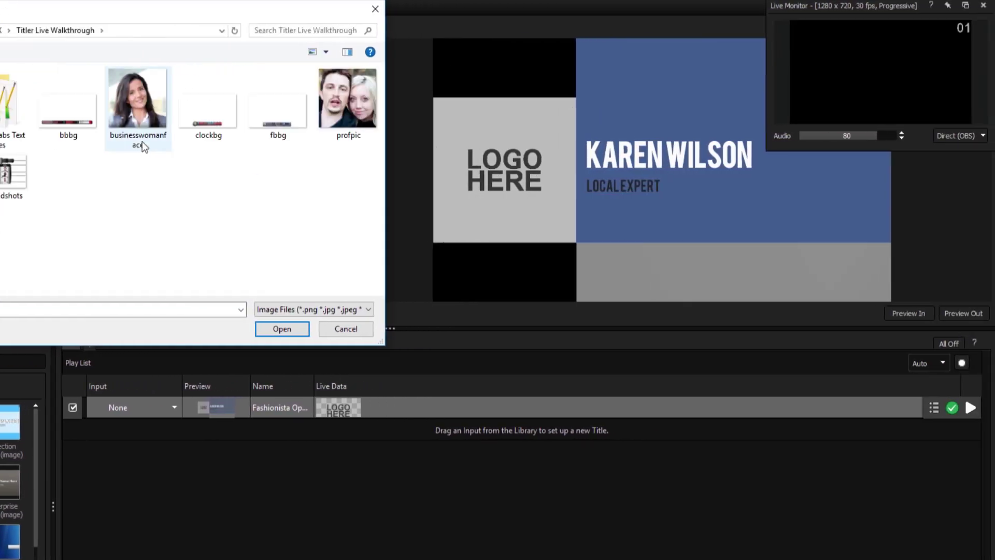
double_click(138, 114)
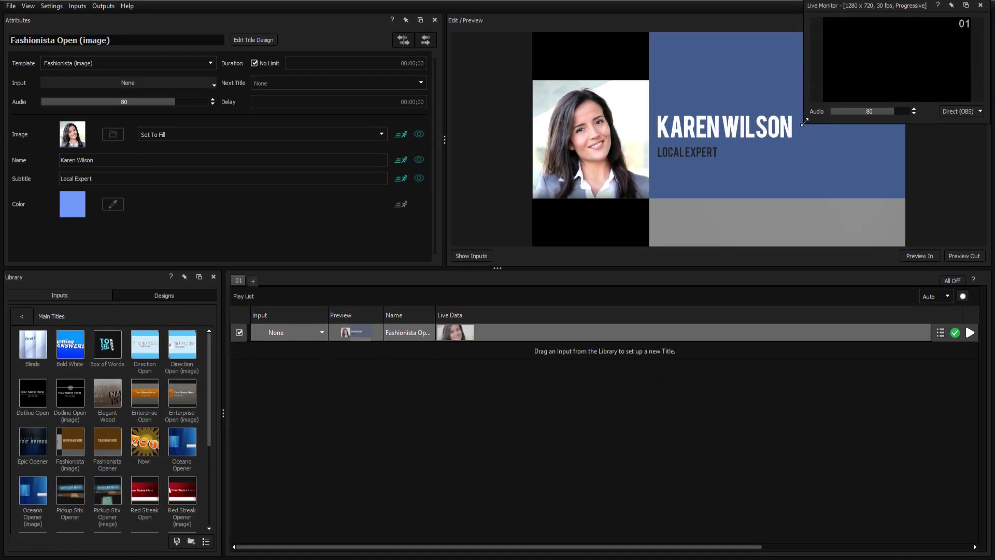
Play the lower third live, then add a Fashionista lower third to the play list.
drag(804, 122, 618, 230)
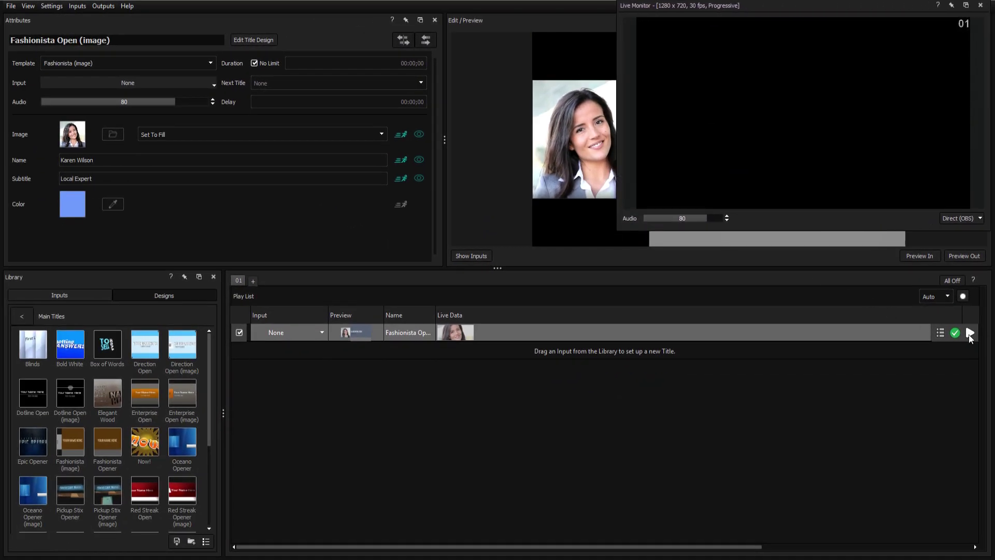
click(970, 333)
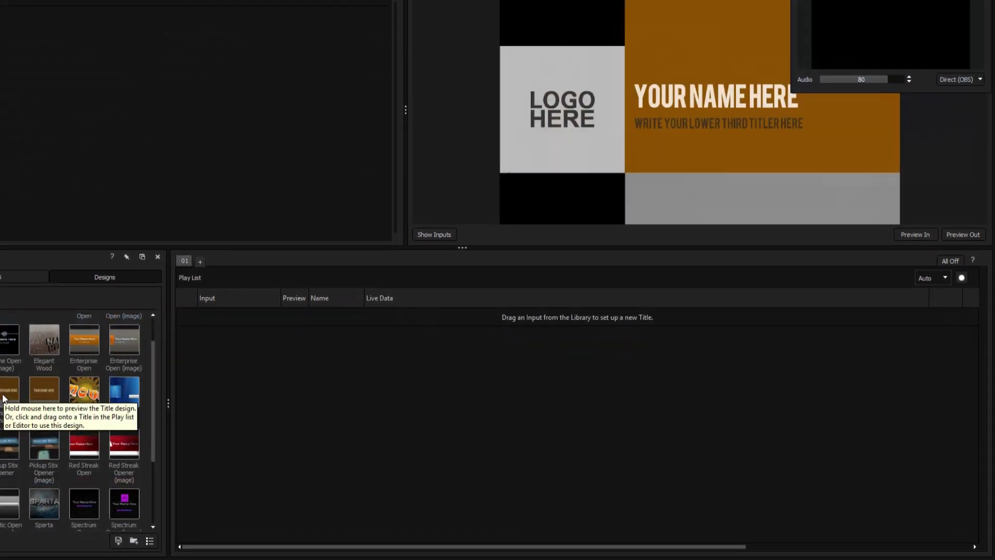
drag(72, 376, 352, 336)
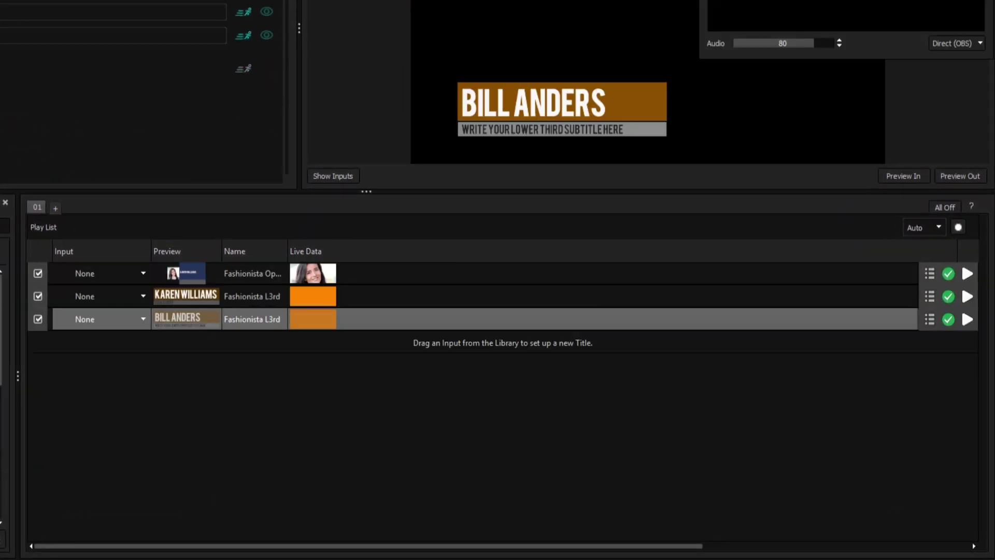
Add another lower third, move the headshot title last, and fill a new playlist with Live and Turn To View Left.
drag(10, 397, 123, 400)
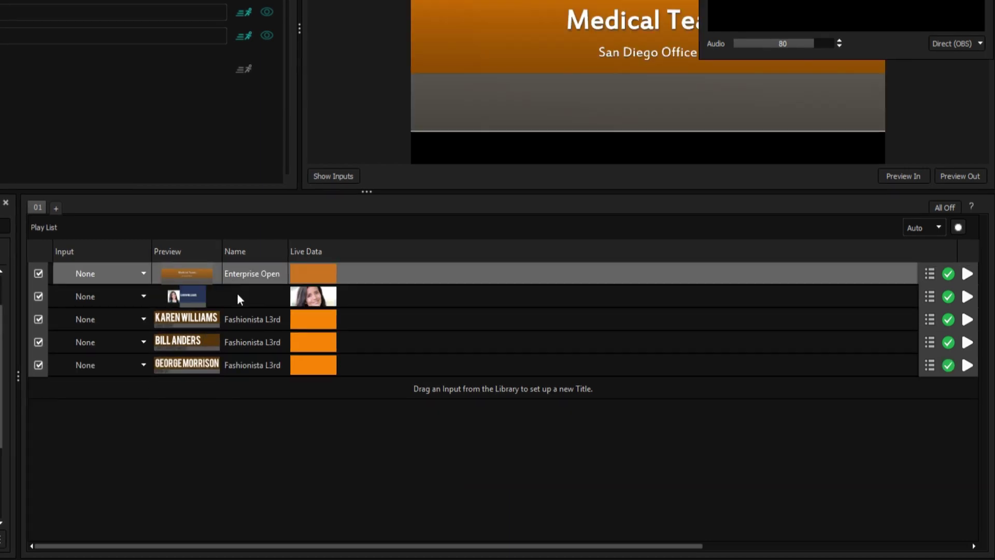
drag(237, 295, 243, 379)
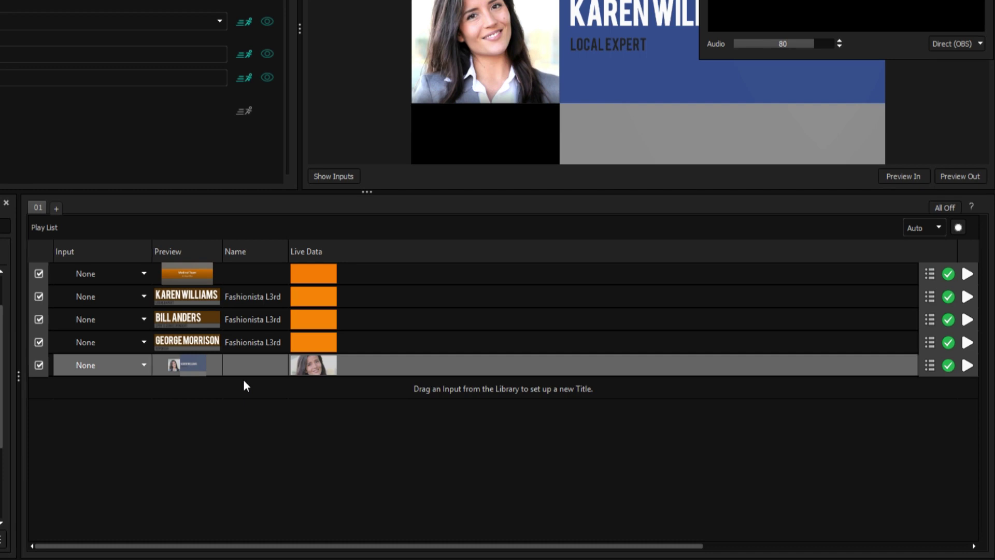
click(56, 207)
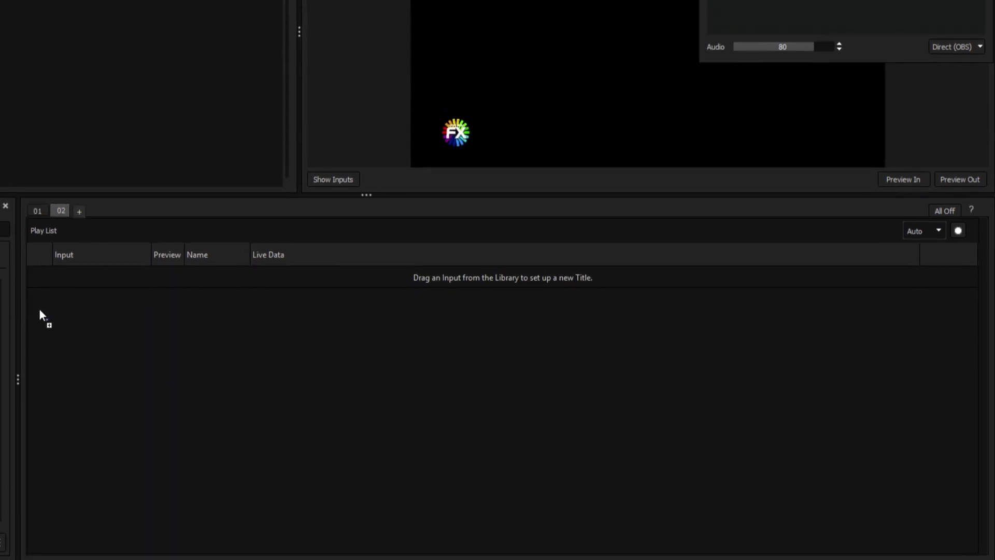
drag(40, 315, 155, 295)
drag(228, 313, 223, 313)
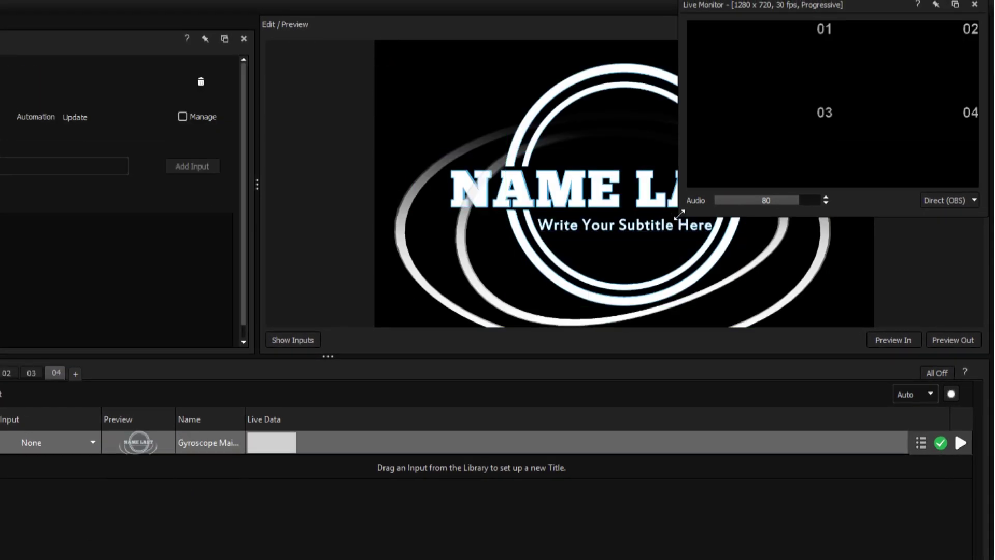
Play Gyroscope on channel 04, the Twitter picture on 03 and the Kevlar lower third on 02.
drag(679, 214, 443, 354)
click(961, 442)
click(30, 372)
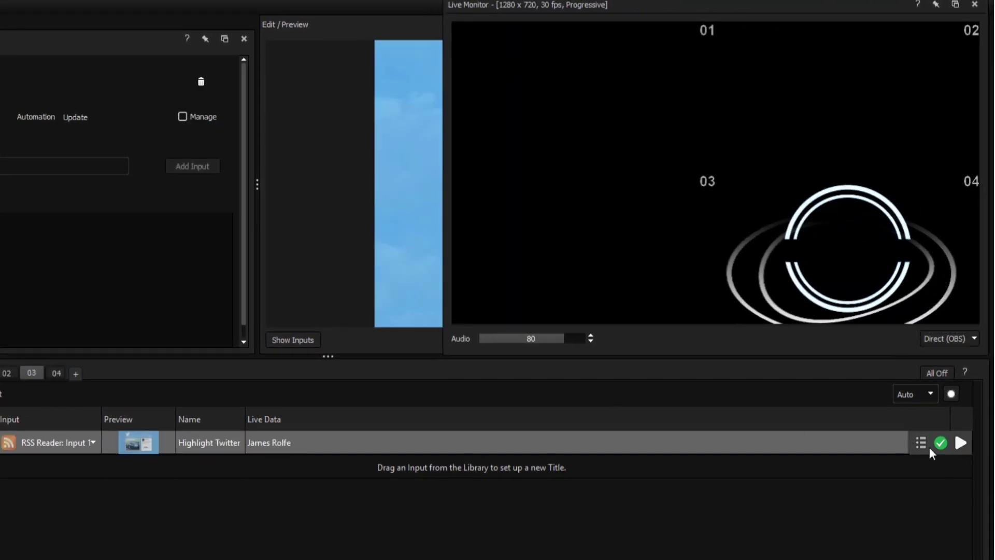
click(960, 444)
click(7, 372)
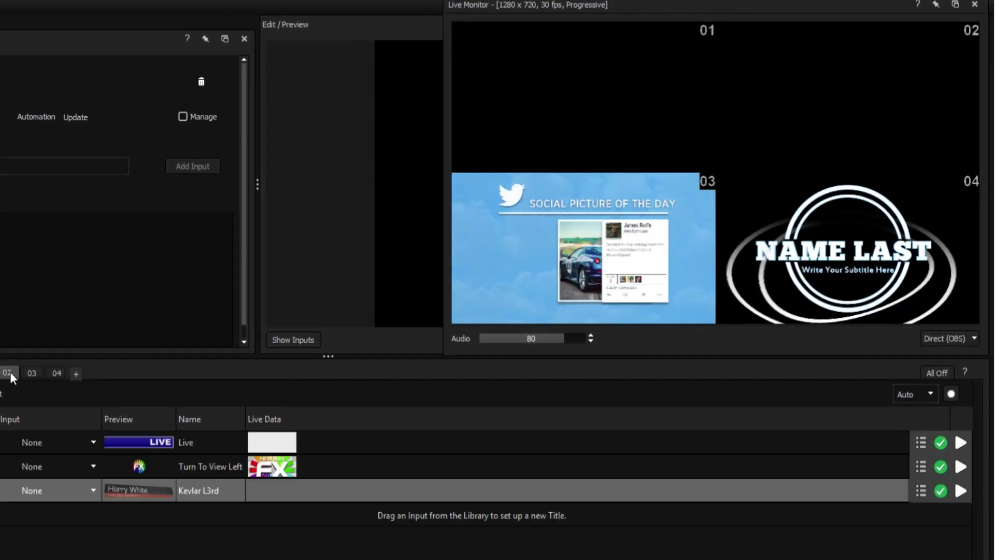
click(962, 490)
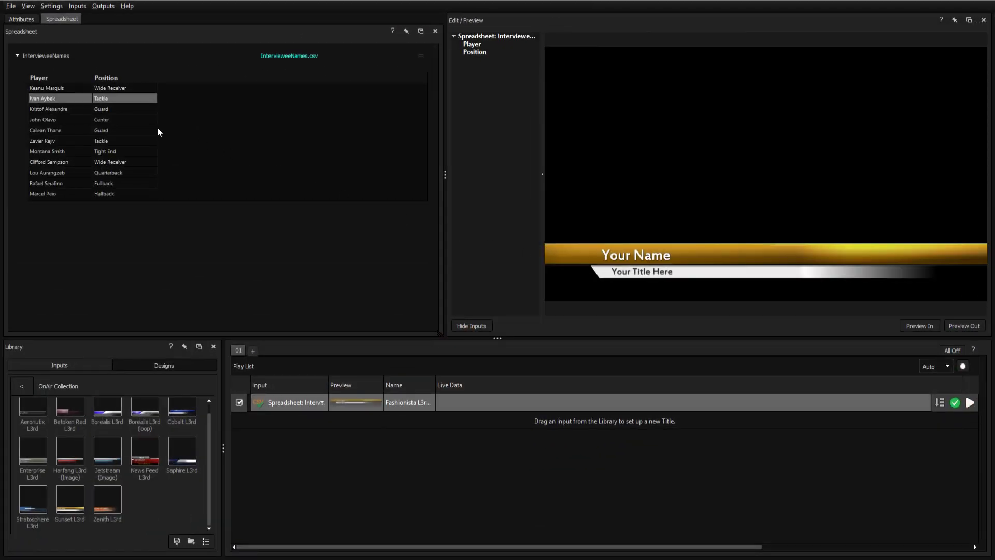
Click through the interviewee spreadsheet rows until the lower third shows the Tight End player.
click(107, 119)
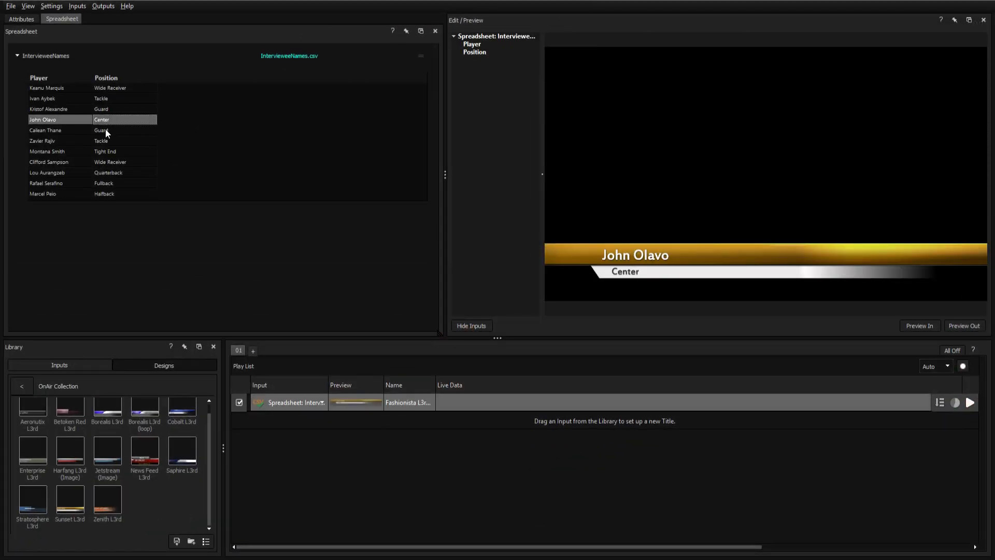
click(105, 130)
click(104, 141)
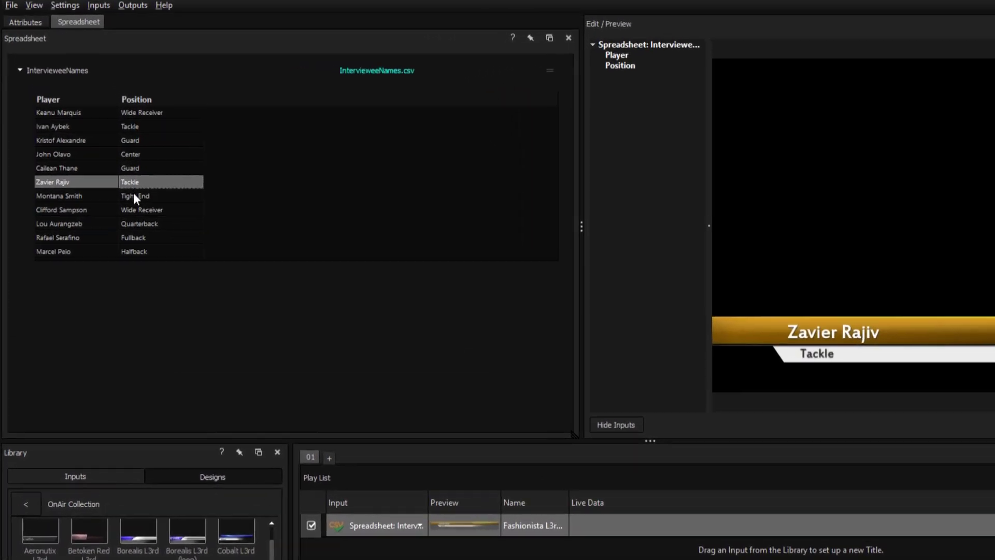
click(108, 155)
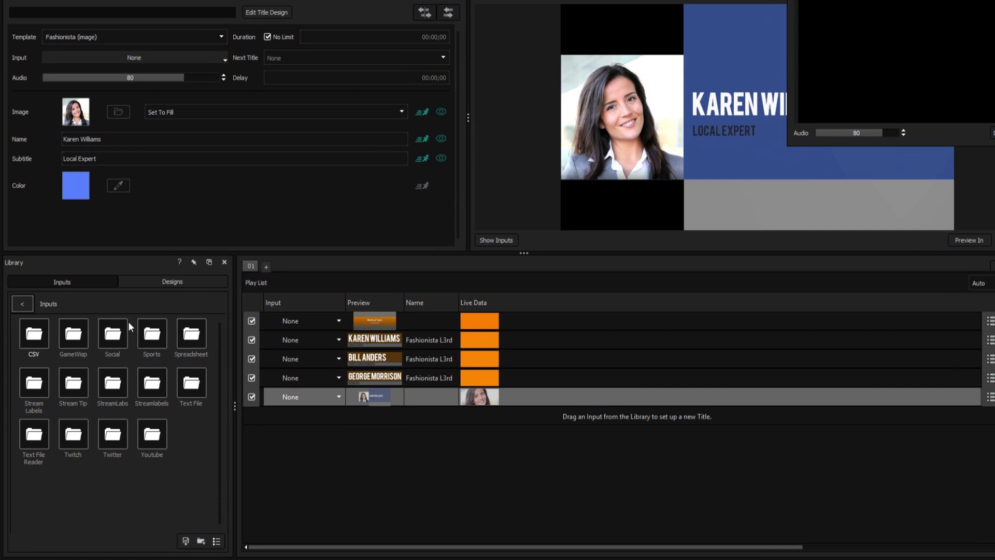
Add the Twitter Tweets design from the Library's Social folder to the play list.
double_click(107, 344)
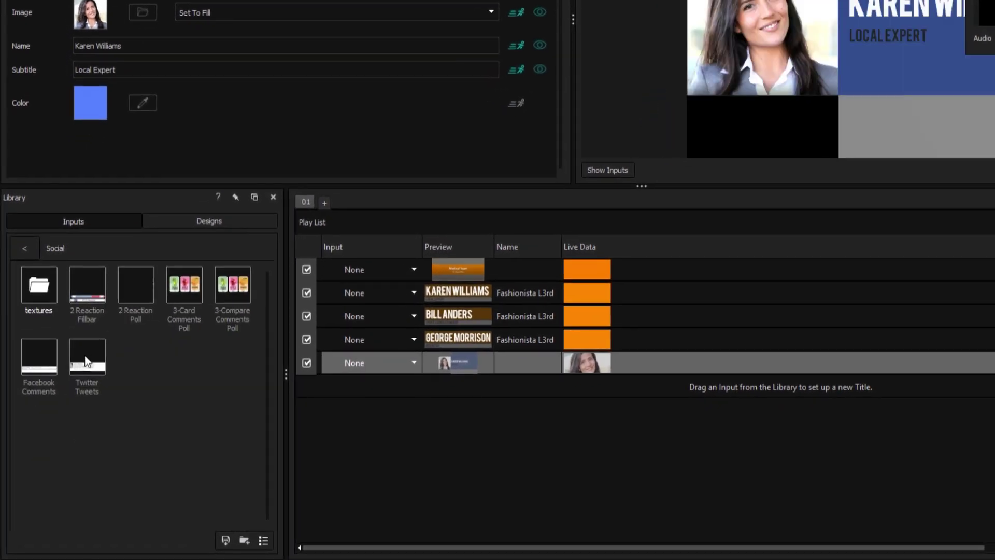
drag(87, 361, 363, 410)
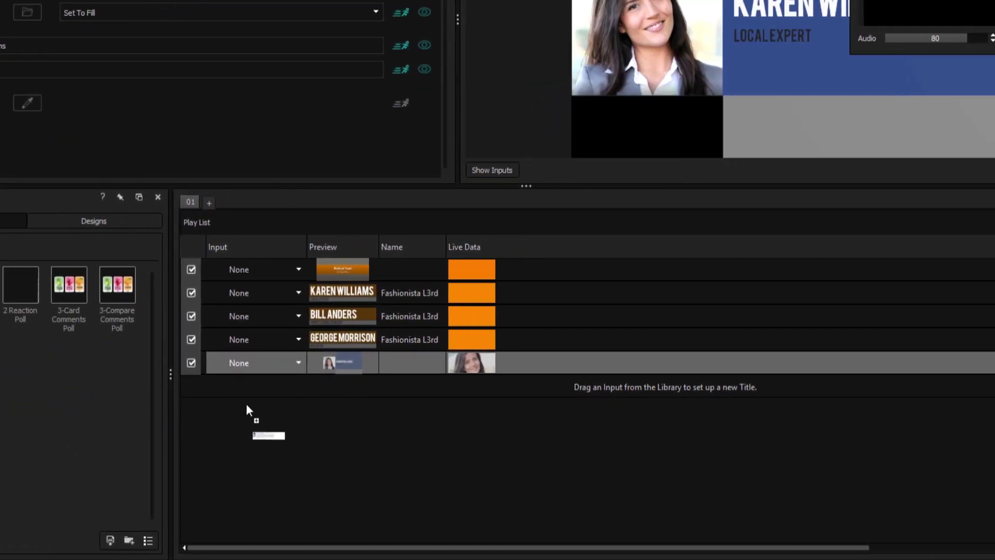
drag(247, 406, 284, 390)
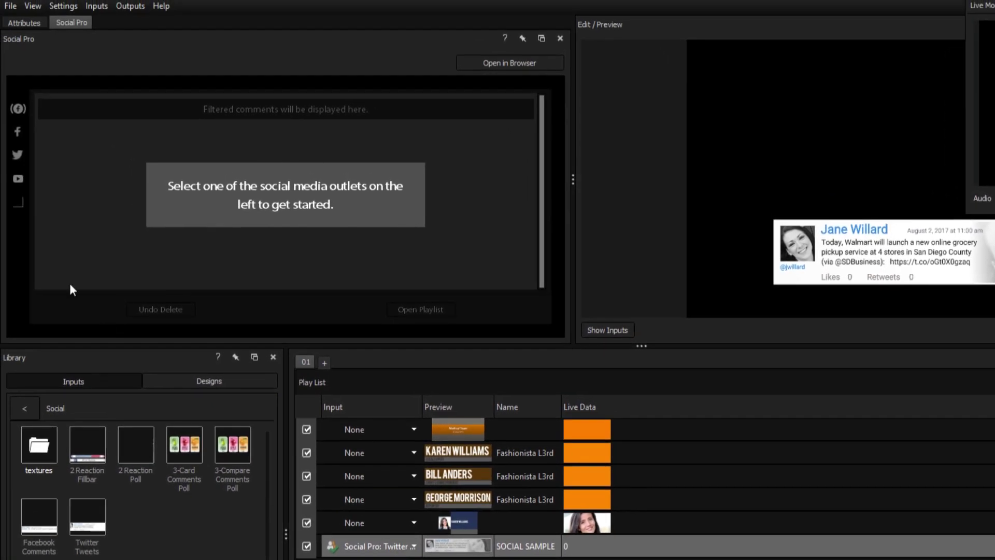
Fetch NewBlueFX search tweets and send the Wirecast activation tweet into the SOCIAL SAMPLE title.
click(17, 156)
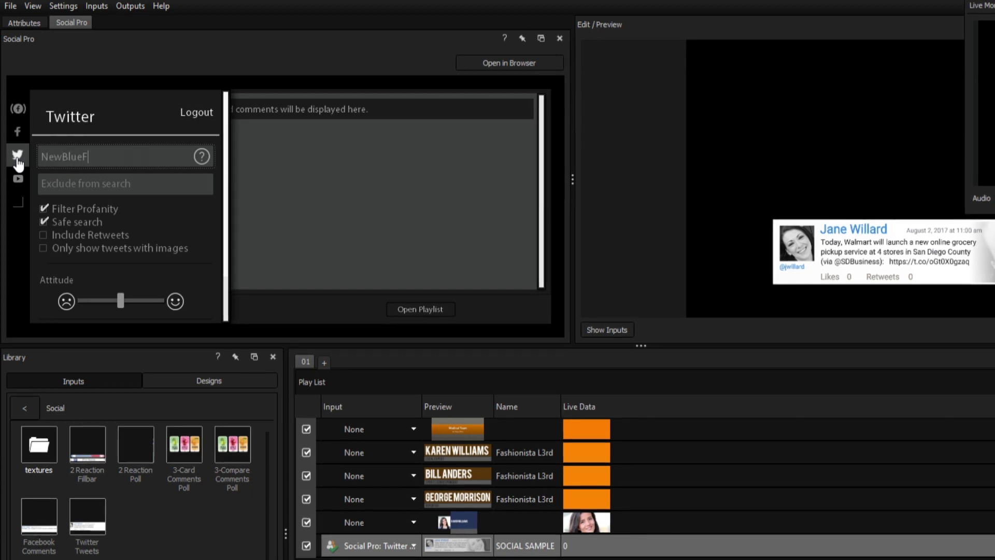
scroll(148, 204, down, 1)
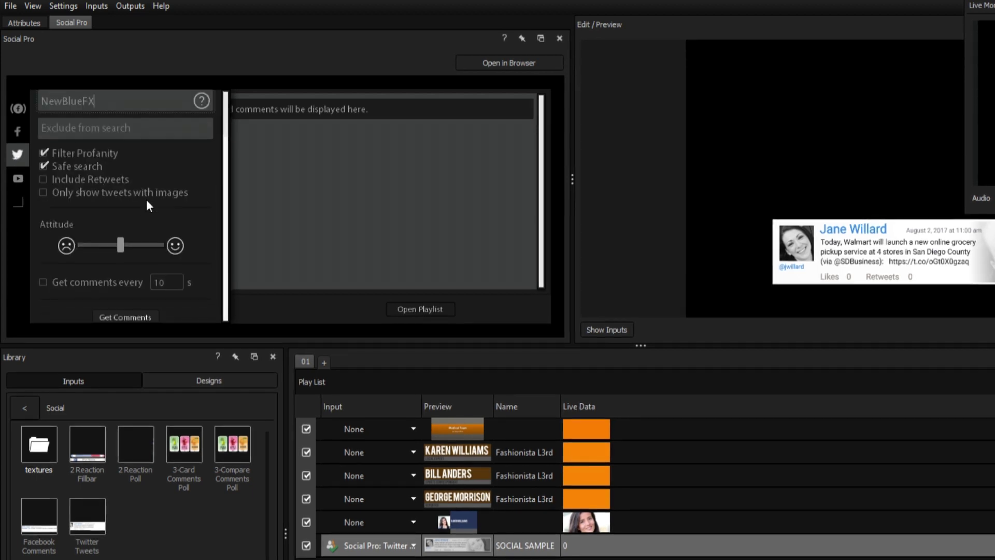
click(127, 317)
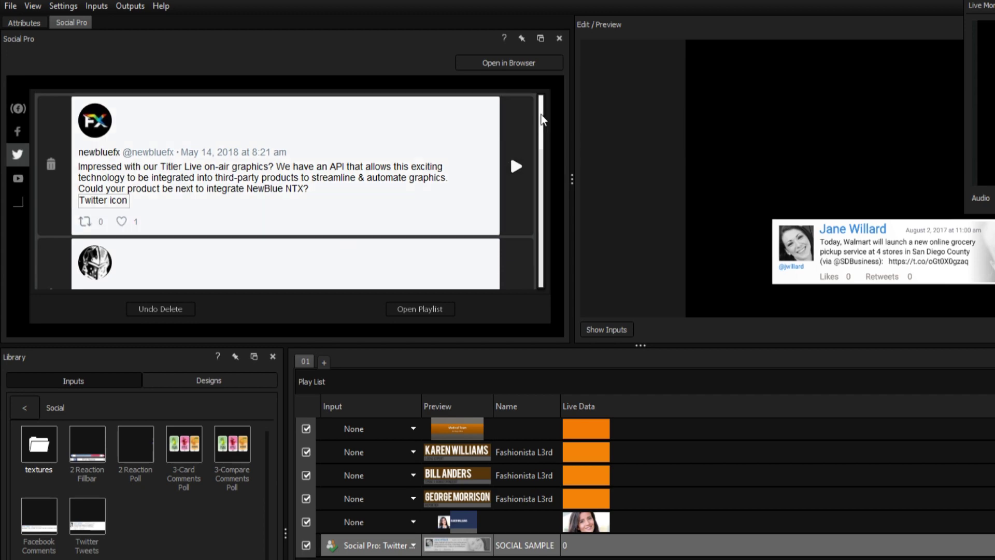
scroll(546, 171, down, 5)
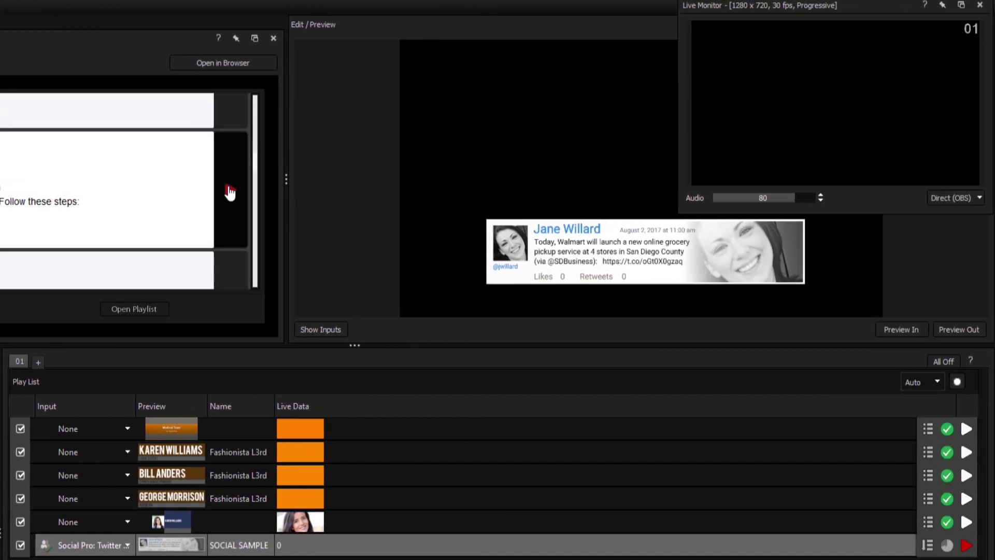
click(228, 189)
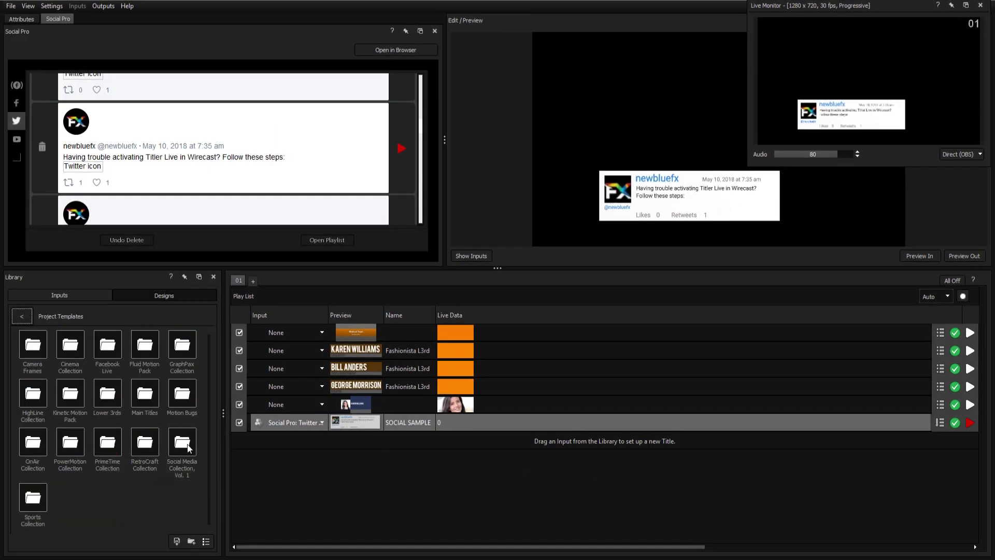
Add a Trendy Youtube template from Social Media Collection, Vol. 1 and attach a General > Clocks > Custom Clock input.
double_click(188, 448)
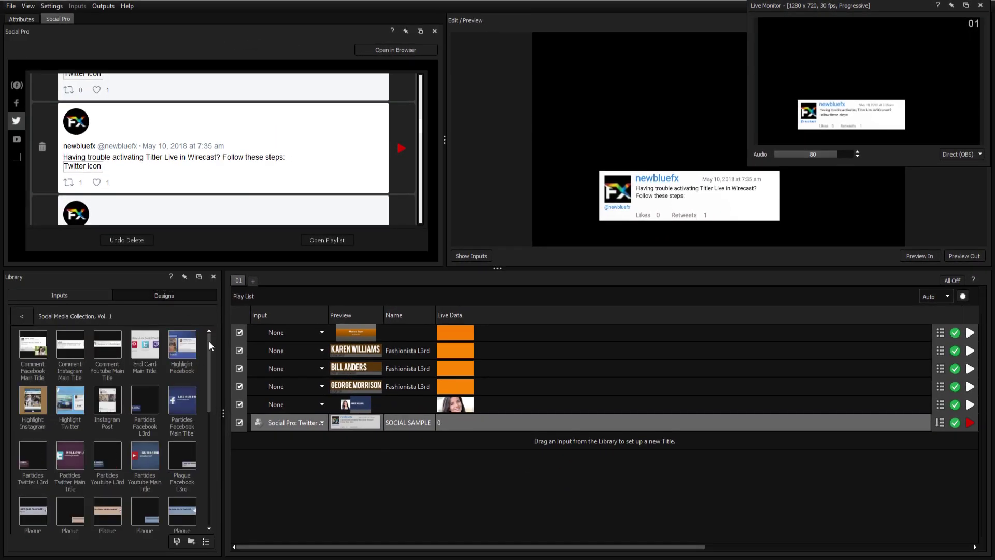
drag(208, 382, 323, 456)
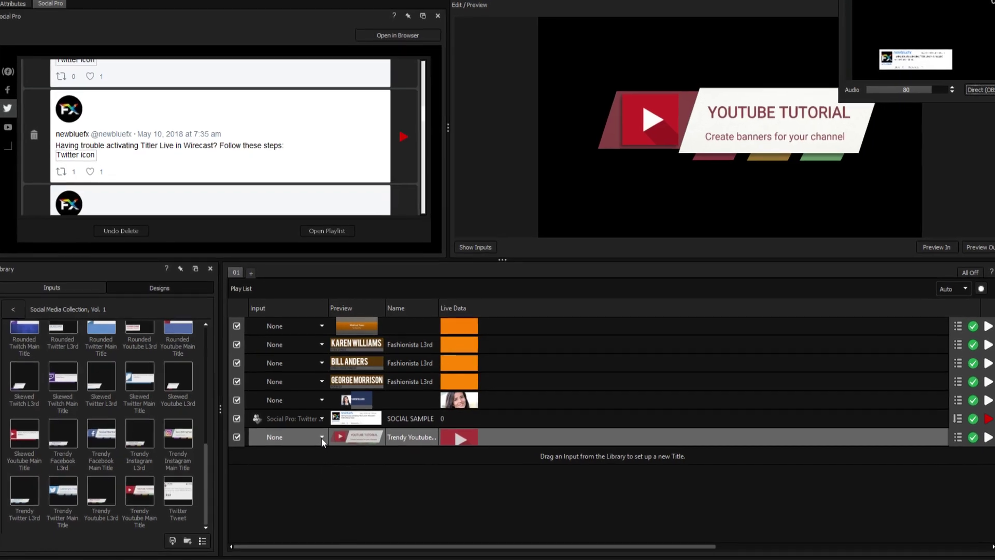
click(322, 441)
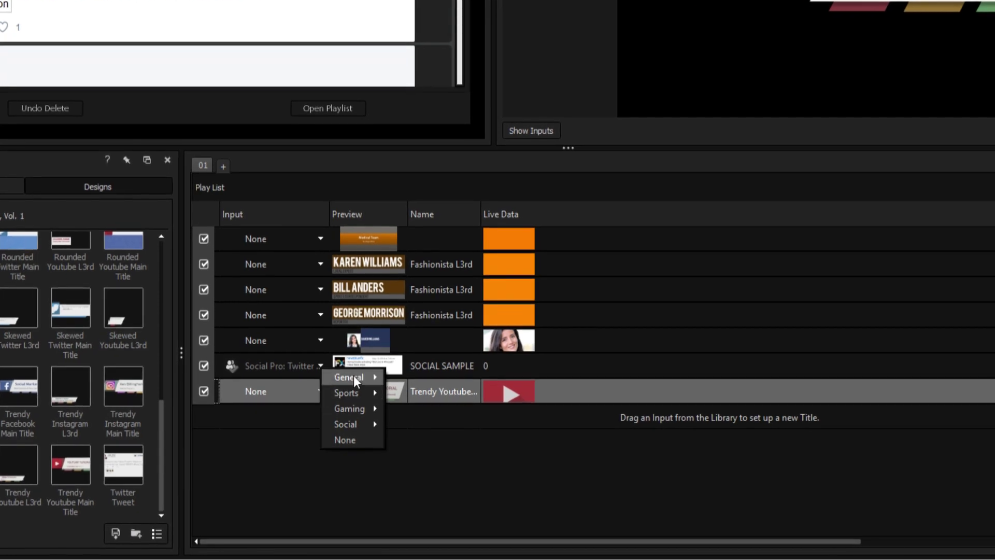
mouse_move(349, 412)
mouse_move(409, 409)
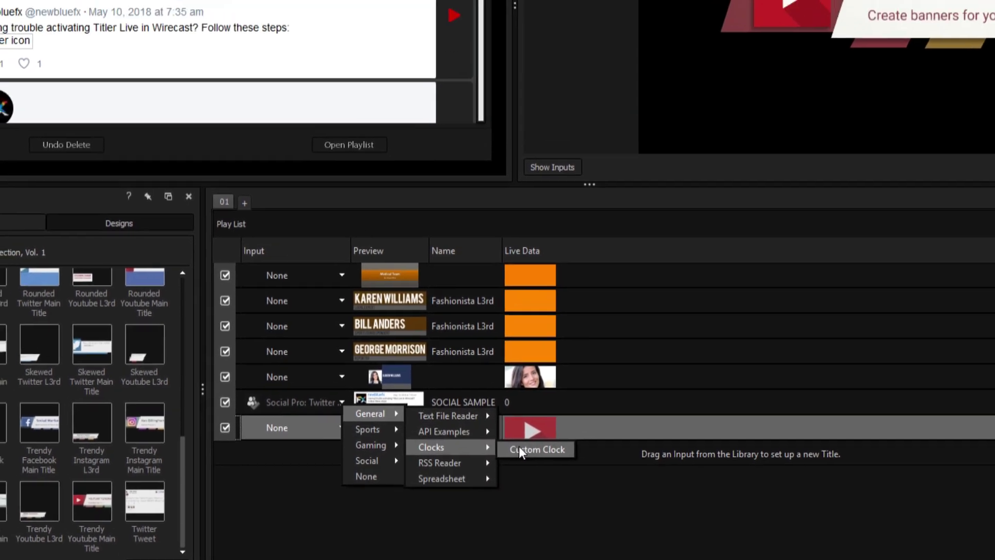
click(498, 413)
Create a 60-minute clock named Countdown in the Custom Clock controller.
click(44, 0)
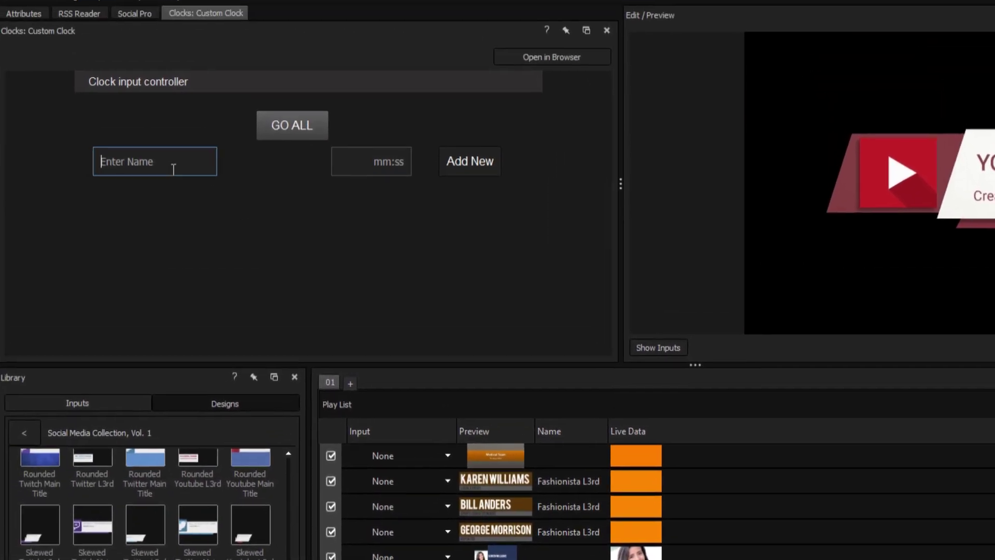
text(Countdown)
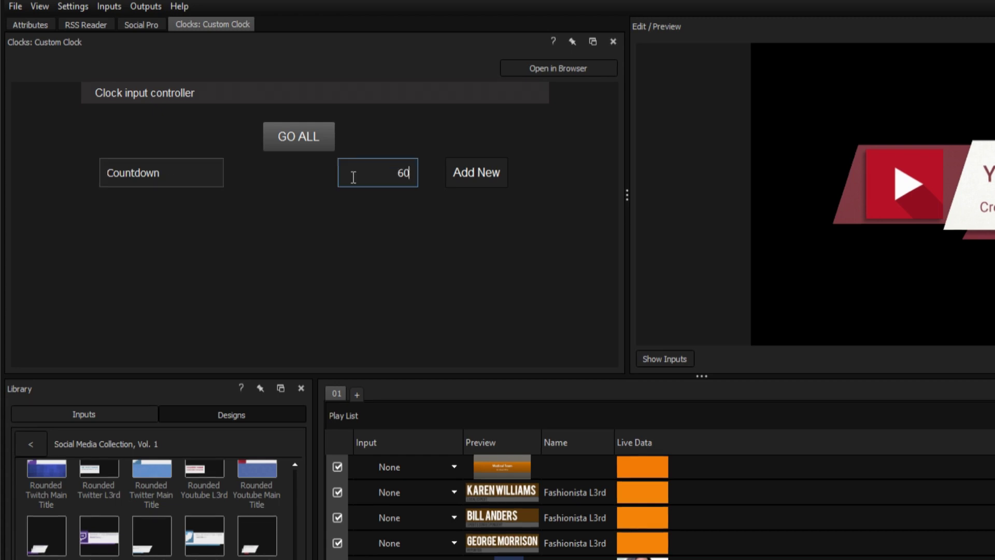
click(468, 175)
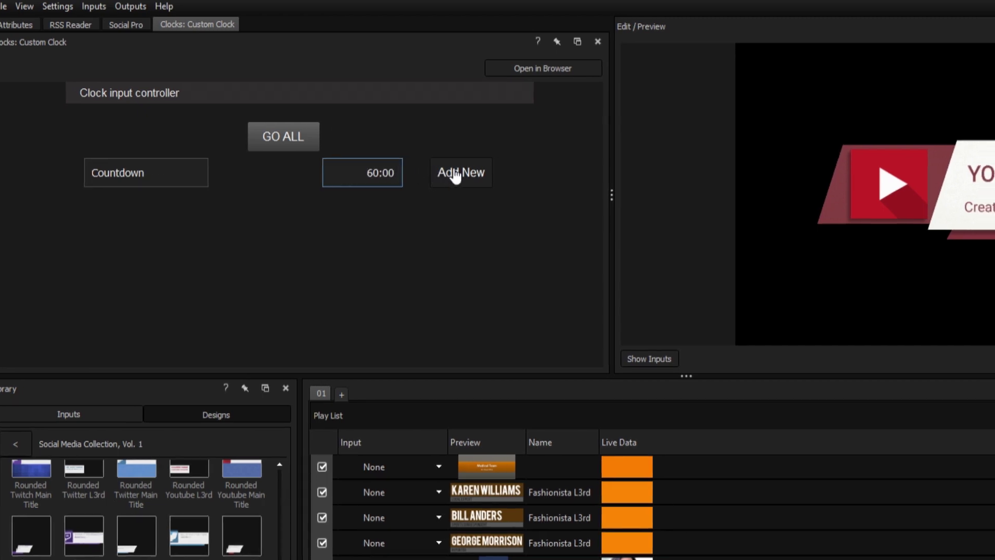
Change the YouTube title's subtitle to 'Until new video!'.
click(605, 205)
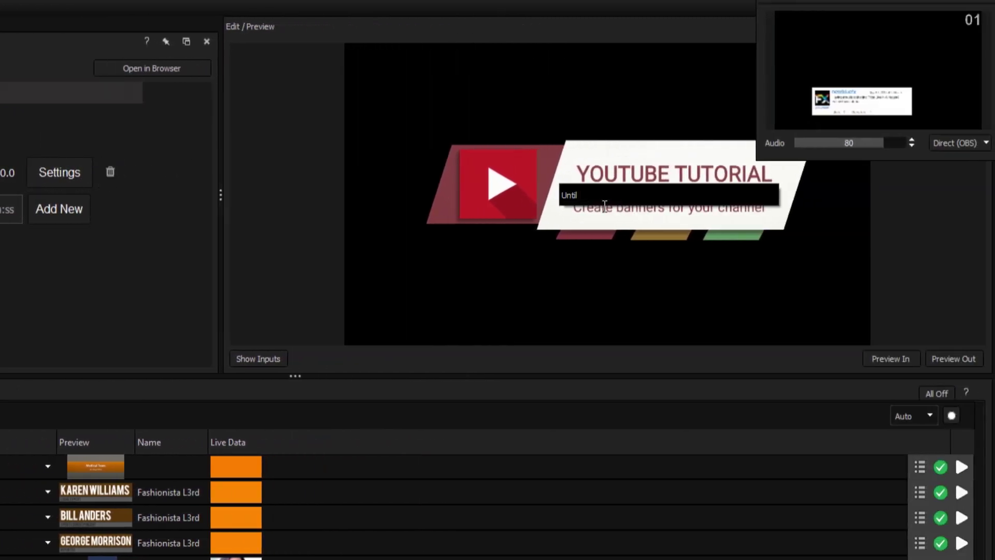
text(Until new video!)
key(Return)
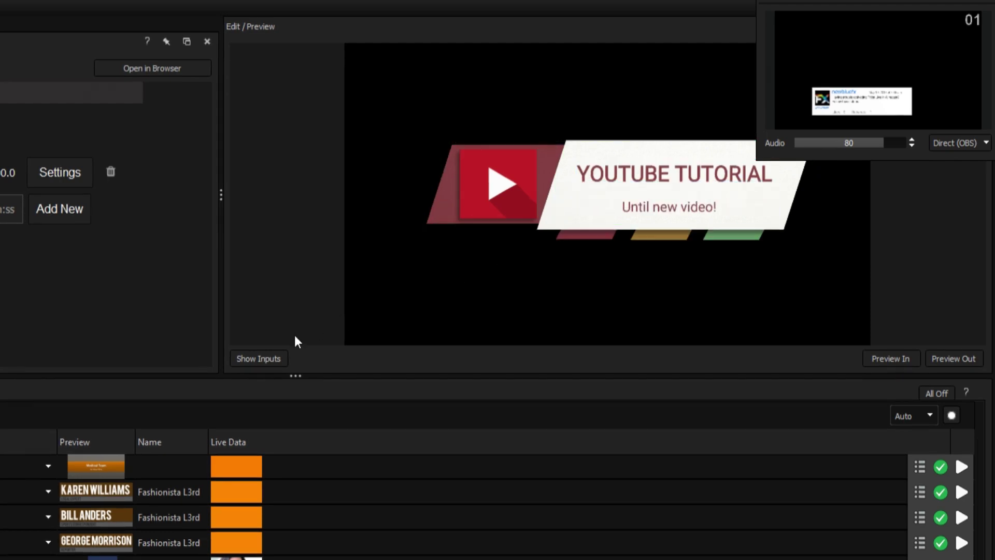
Link the Countdown clock value to the title's main text.
click(262, 357)
drag(281, 60, 328, 72)
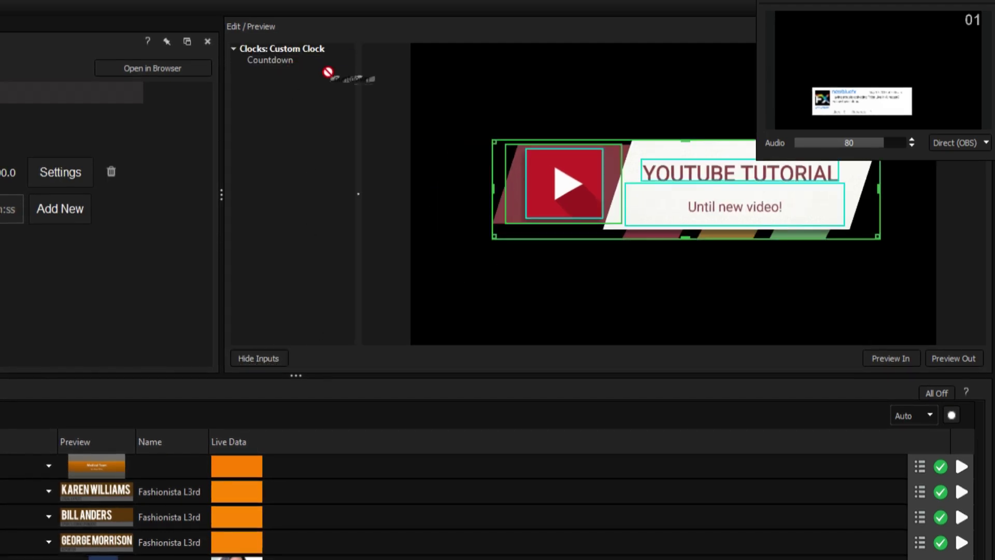
drag(690, 163, 693, 165)
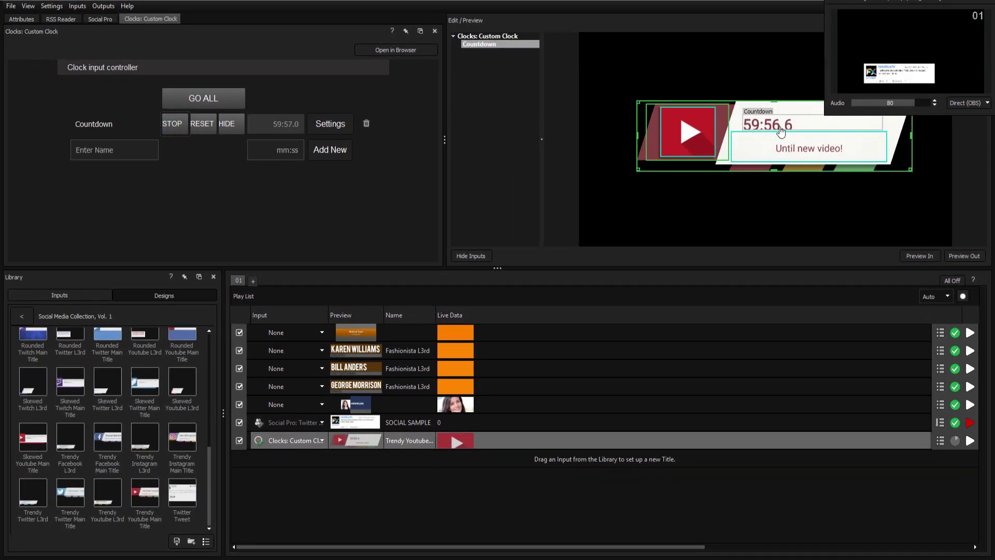
Set the Skewed Twitch L3rd title's input to Gaming > Twitch > Subscriber Alert.
click(322, 458)
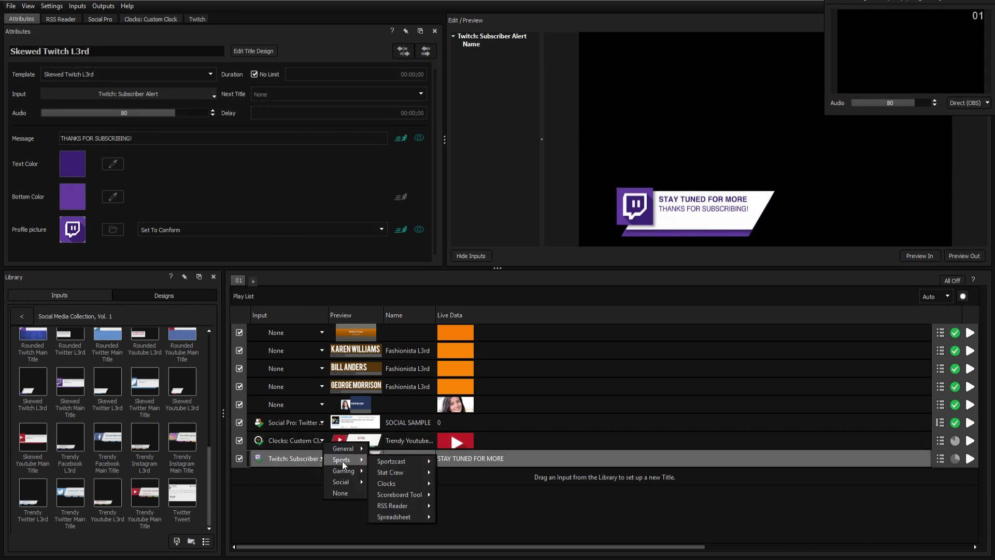
mouse_move(344, 468)
mouse_move(400, 474)
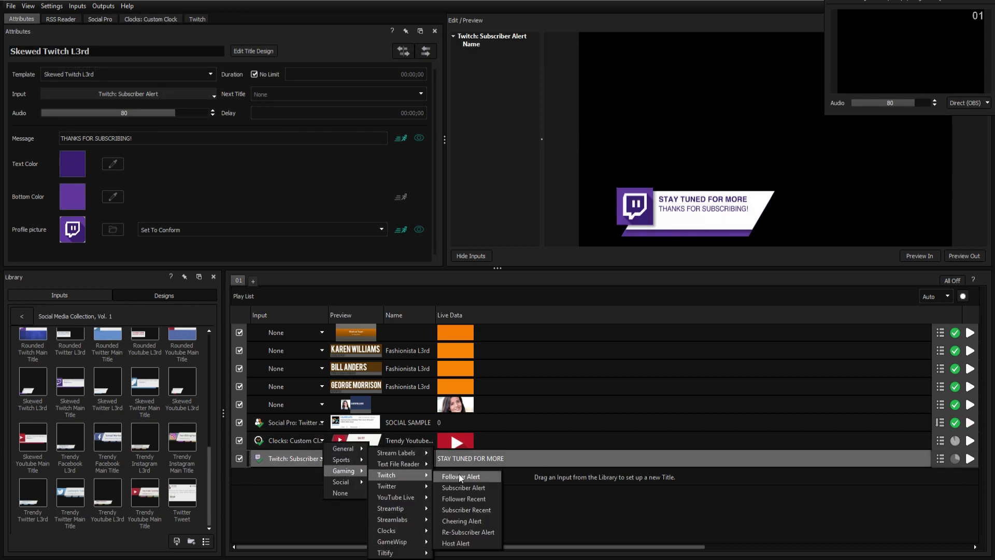
click(462, 488)
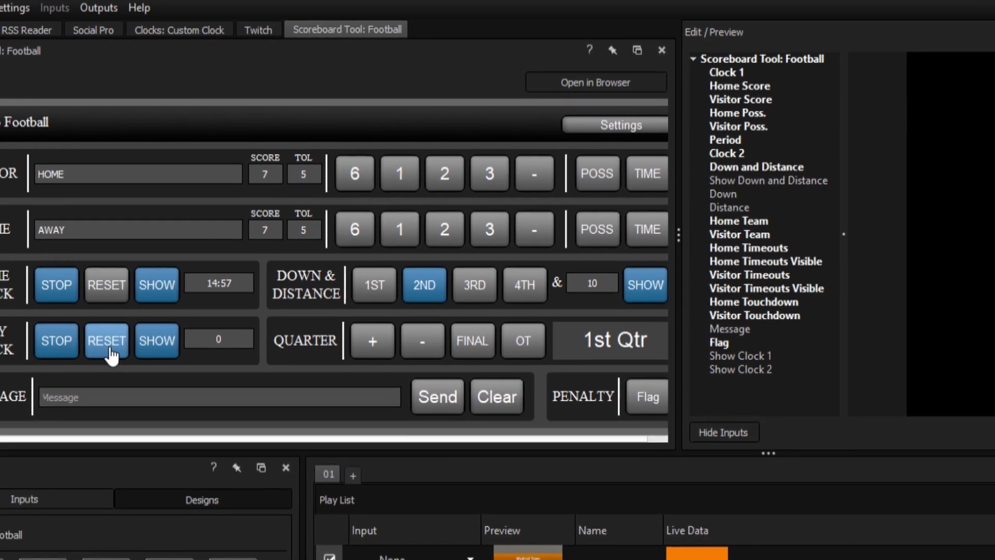
Reset the play clock to 24, adjust the visitor score by one and back, then preview and open the Twitch title.
click(158, 343)
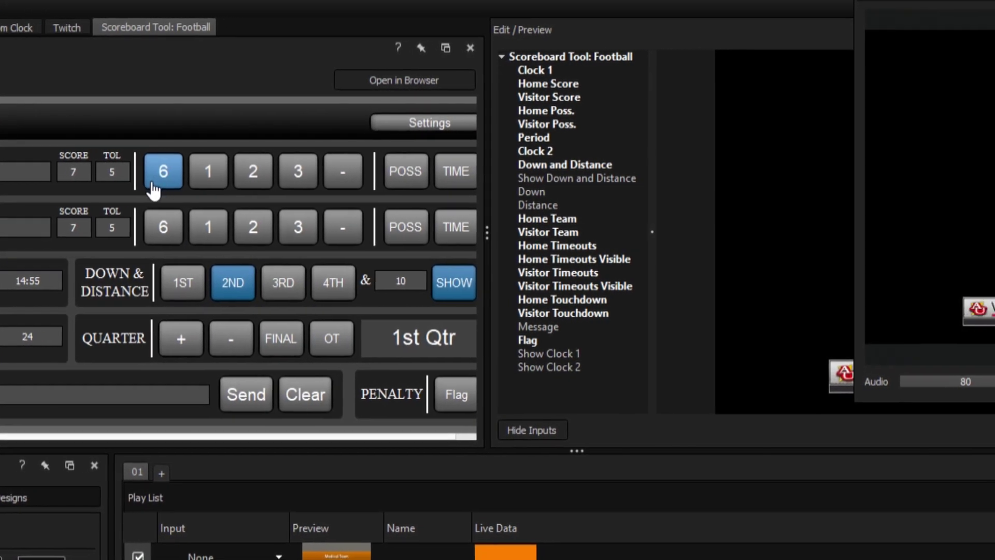
click(230, 169)
click(94, 169)
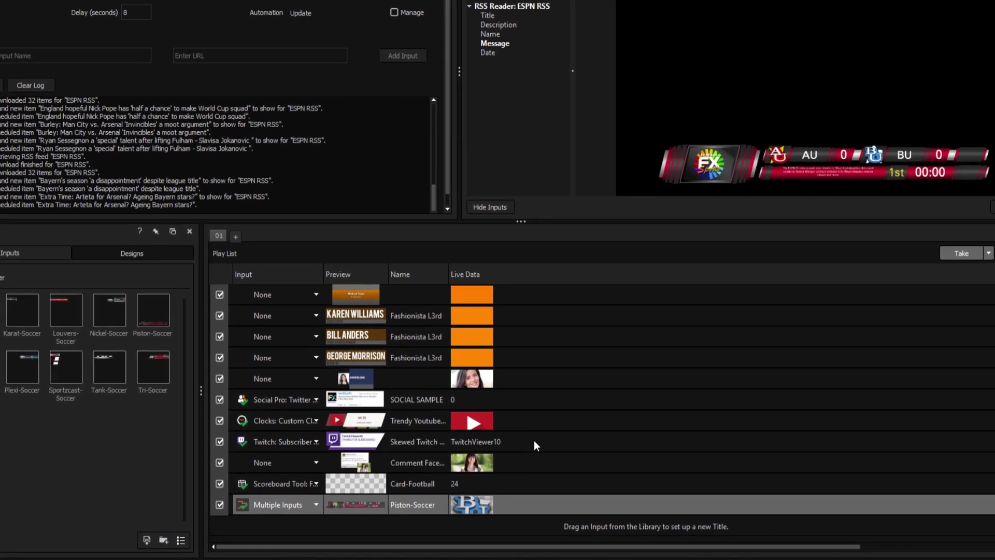
click(534, 441)
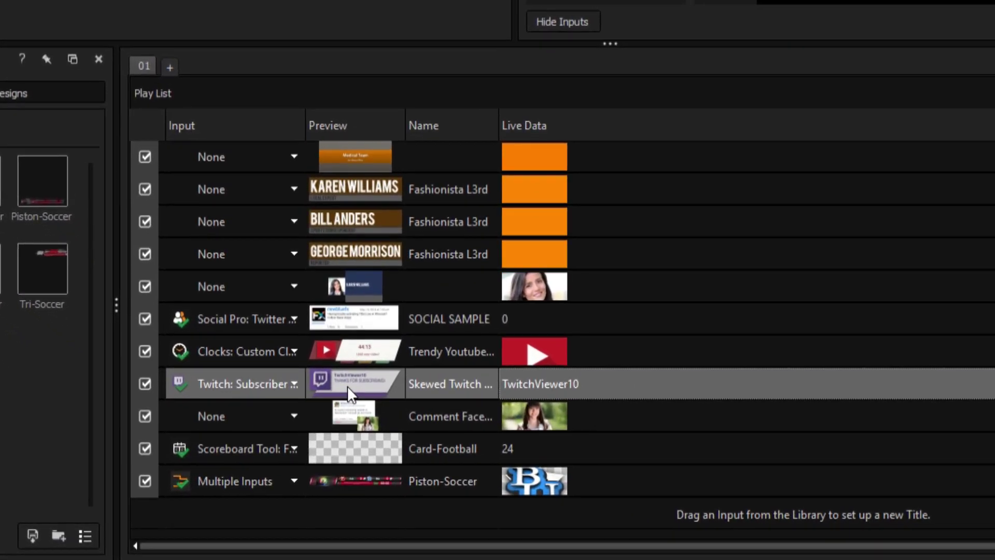
double_click(348, 386)
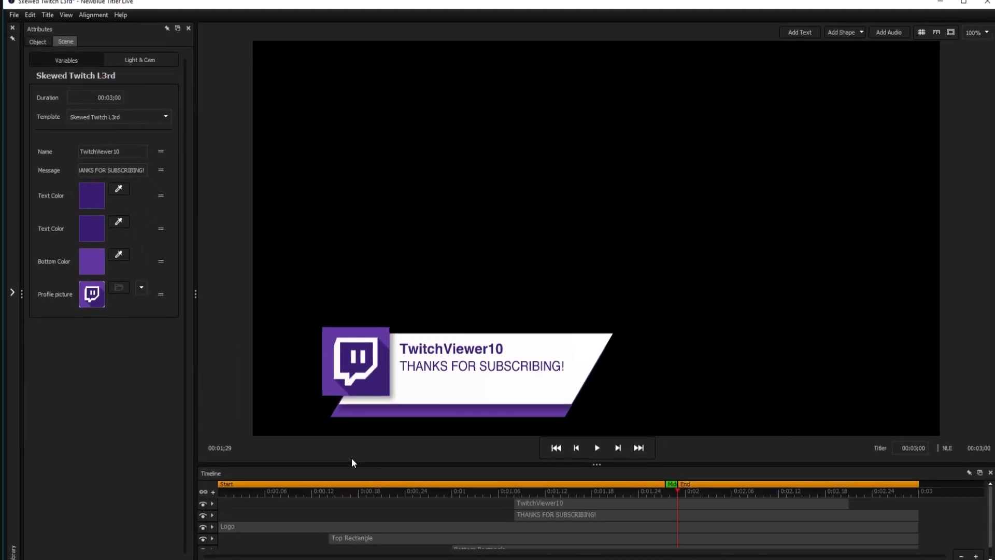
Select the Twitch logo, narrow the message text box so it wraps, and apply the H.H.Samuel font.
click(345, 356)
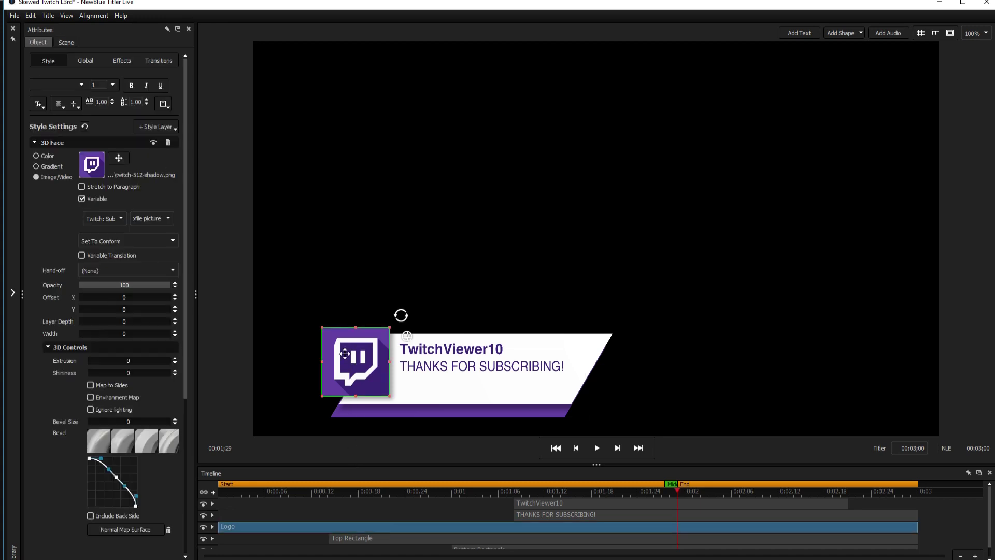
click(482, 366)
drag(591, 395, 574, 395)
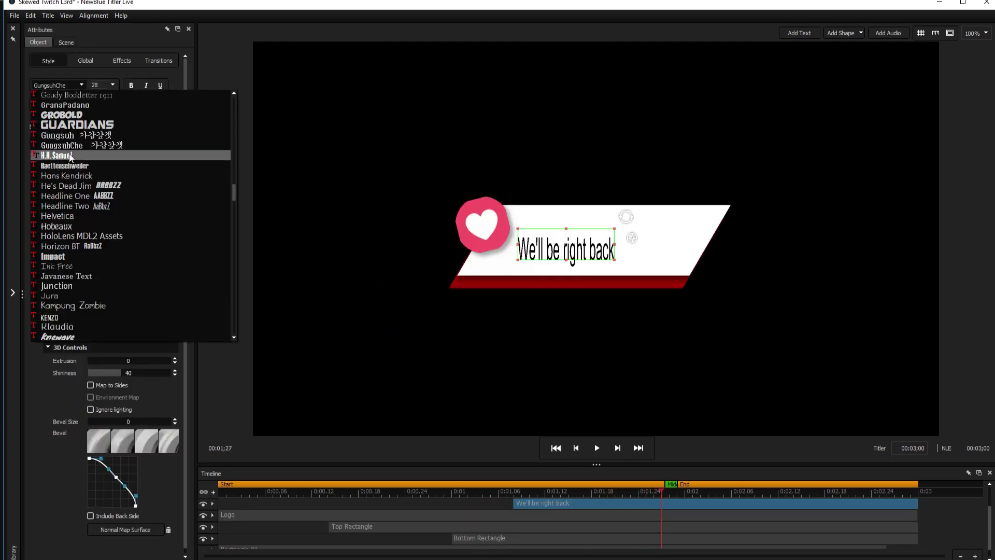
click(71, 158)
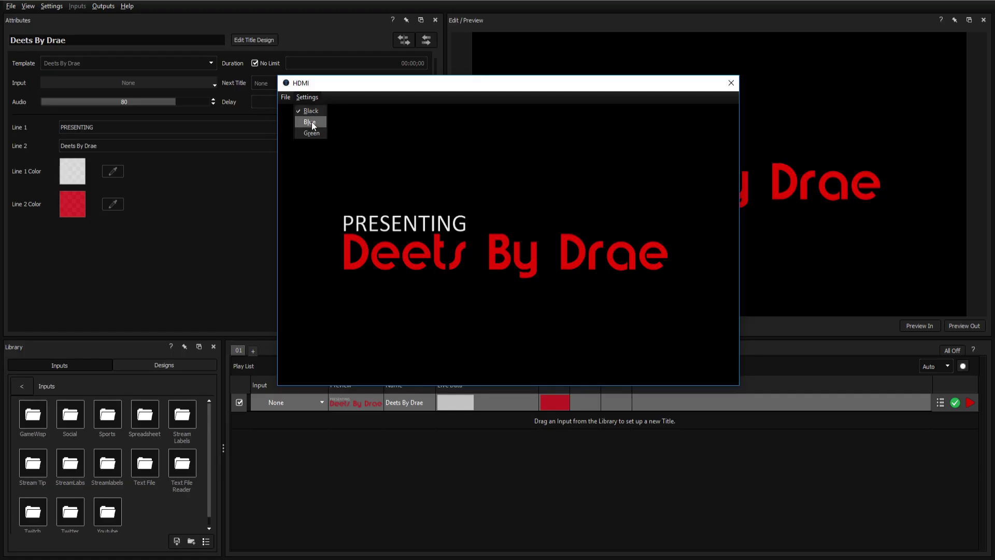
Set the HDMI output background to Blue and reopen the background choices.
click(311, 122)
click(307, 97)
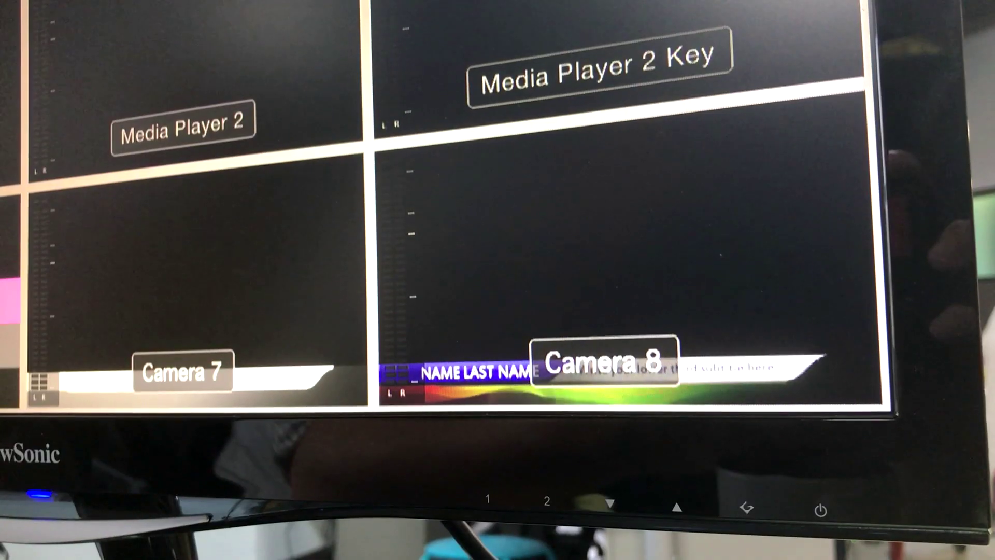